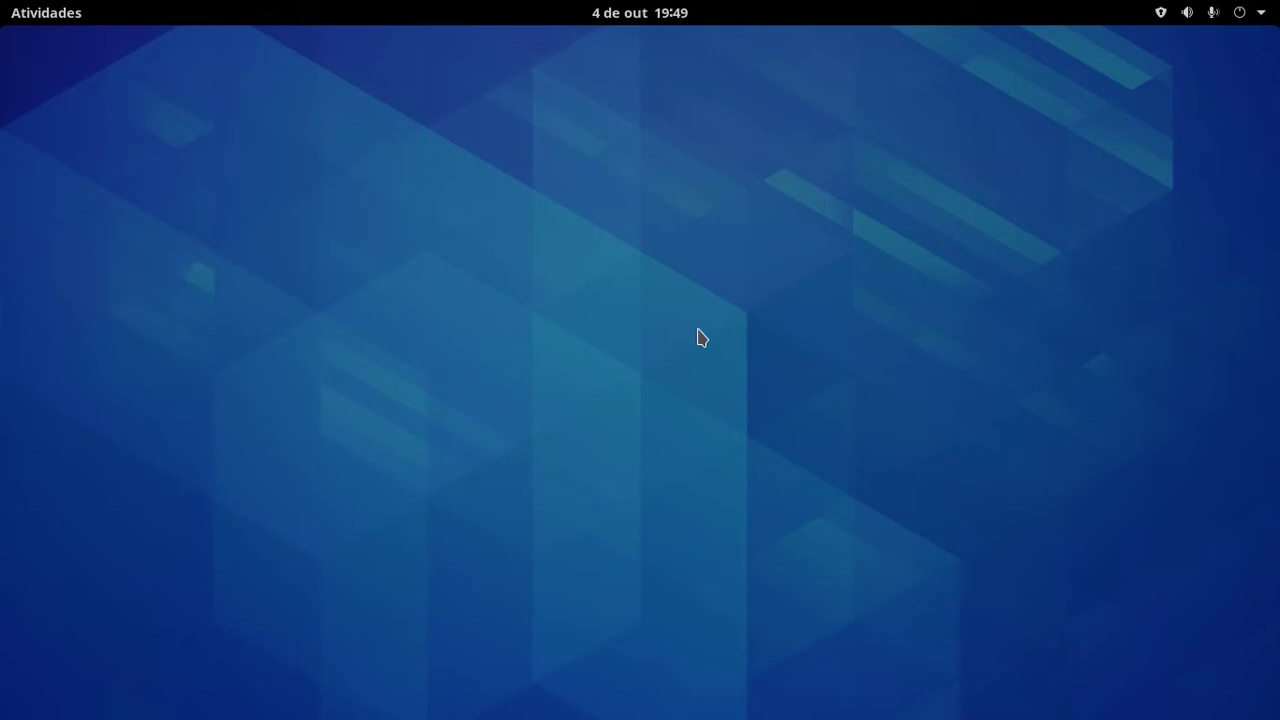
- Launch CPU-X and view the processor, cache and motherboard details
click(3, 16)
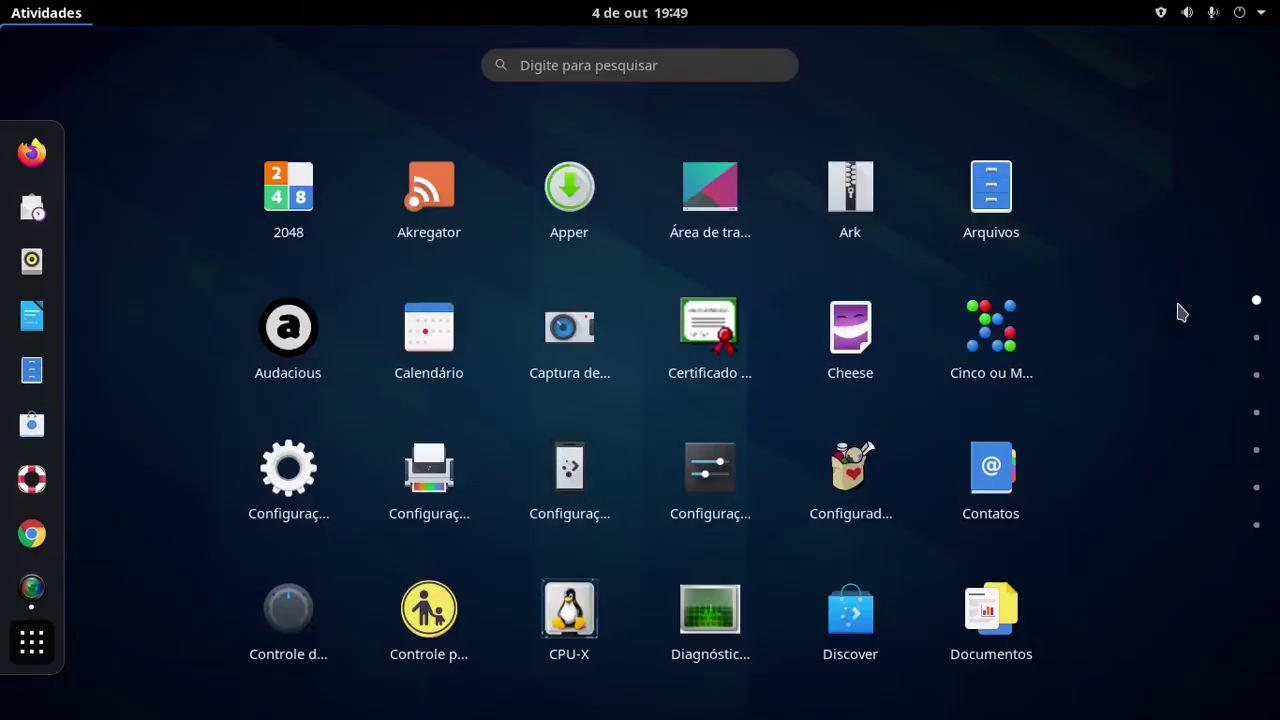
click(567, 625)
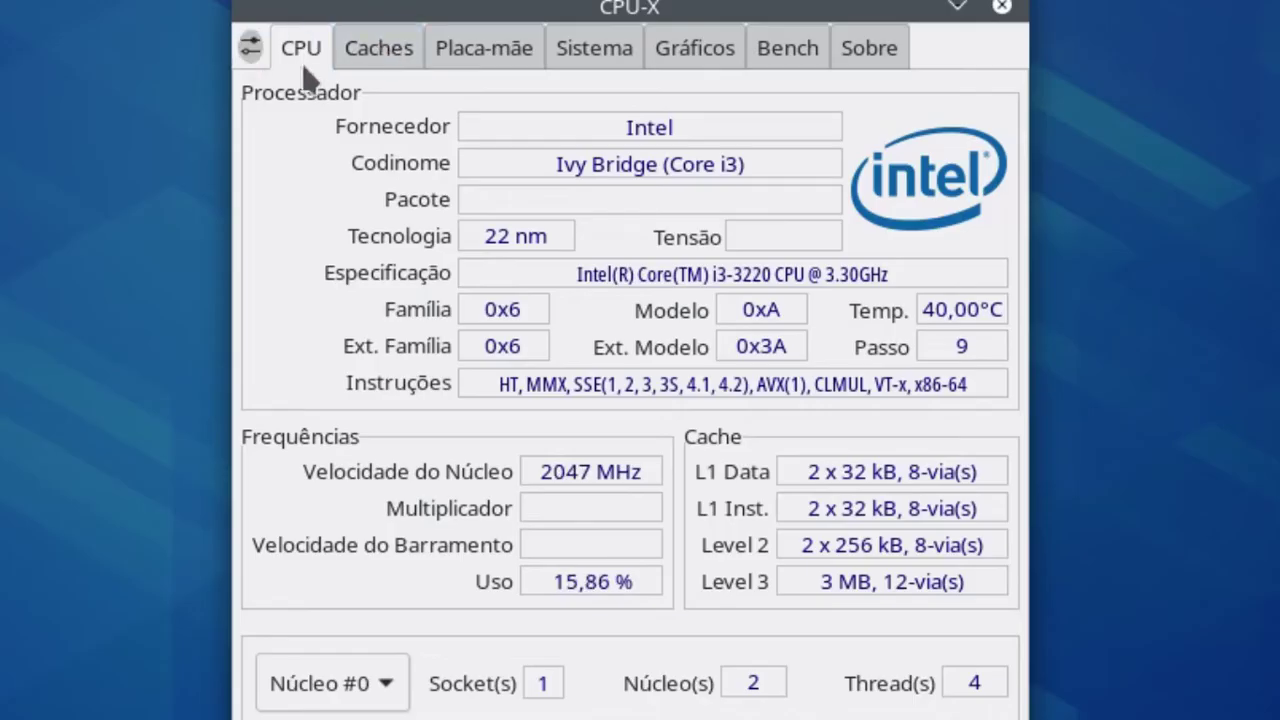
click(380, 44)
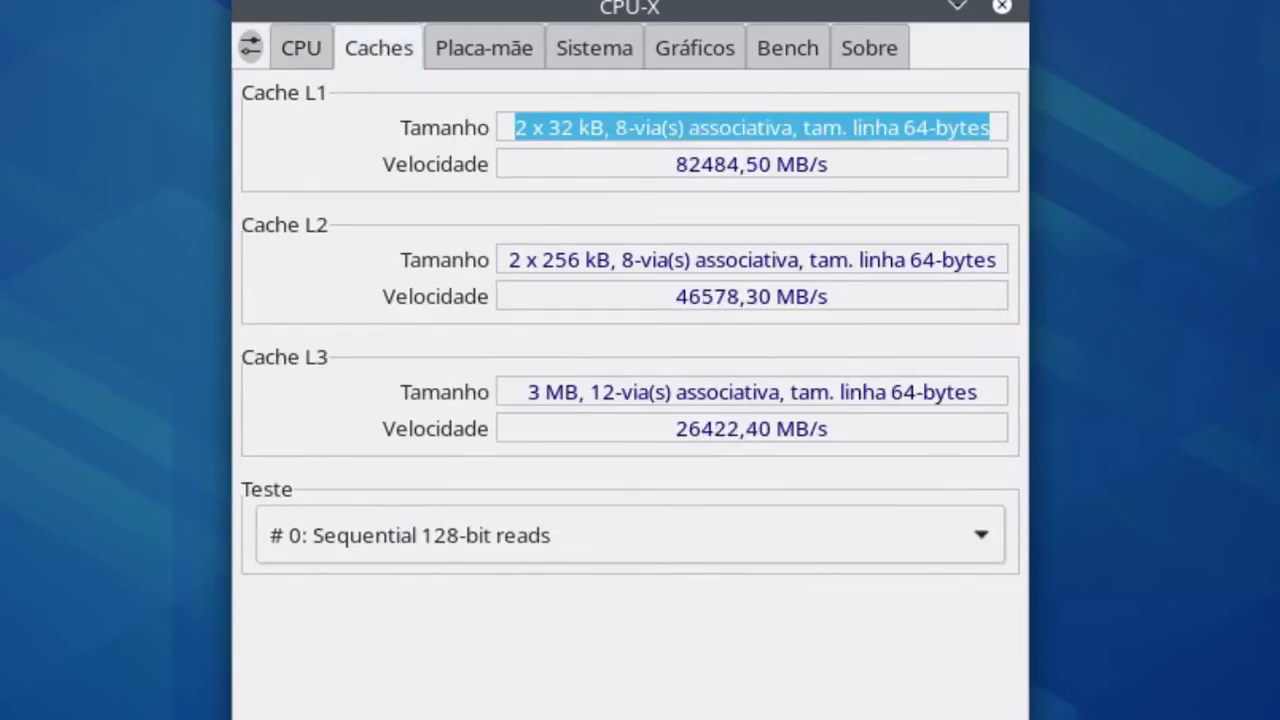
click(450, 62)
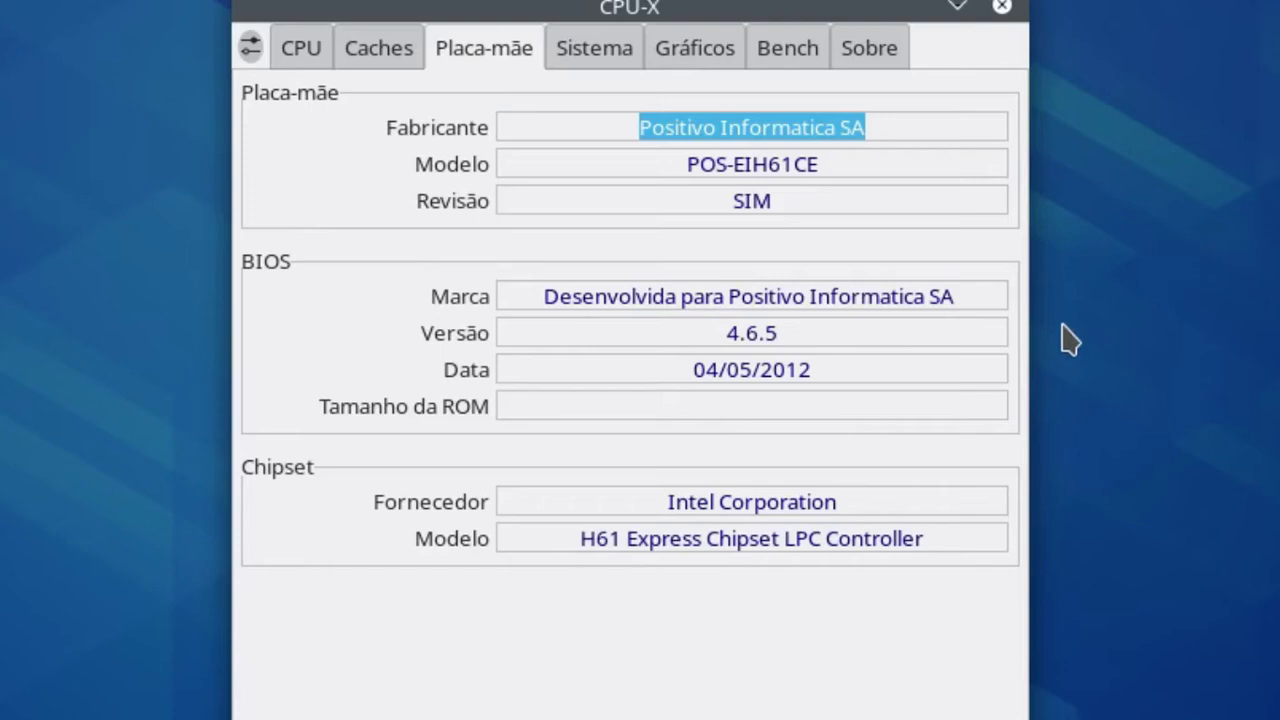
- View the operating system and memory information in CPU-X, pointing out the kernel and distribution values
click(598, 55)
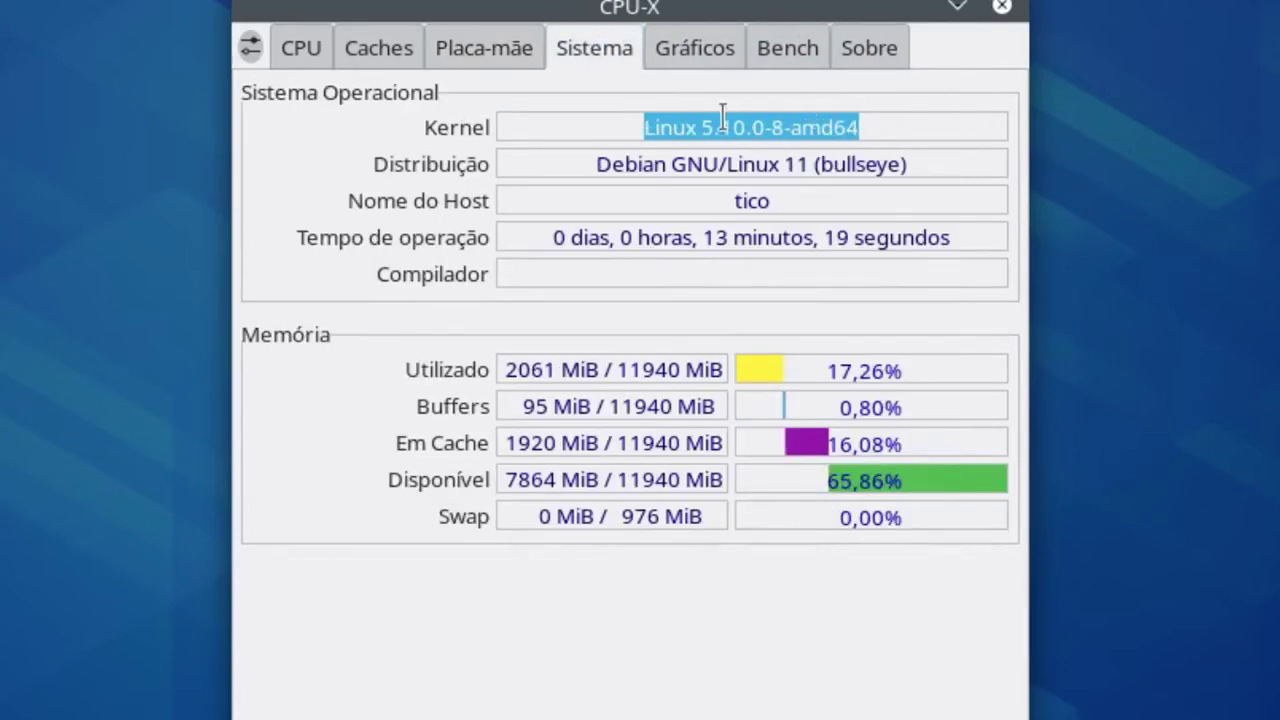
click(698, 127)
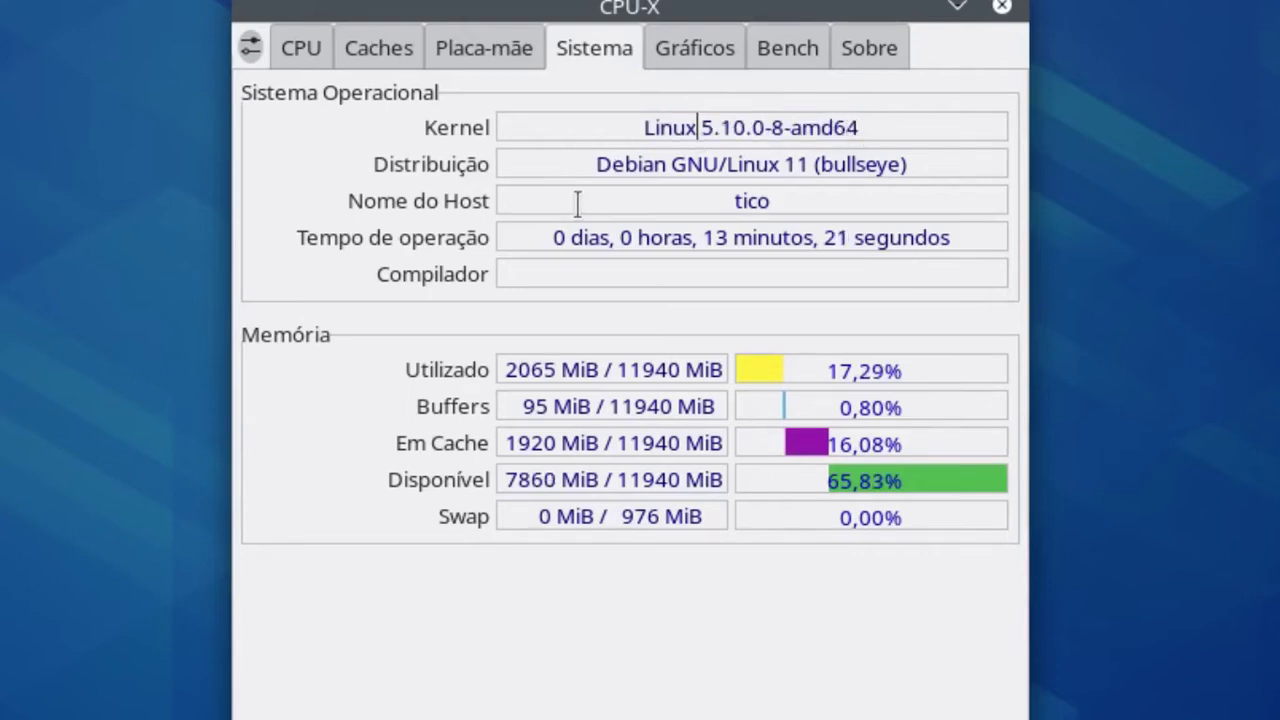
click(740, 163)
drag(760, 158, 814, 163)
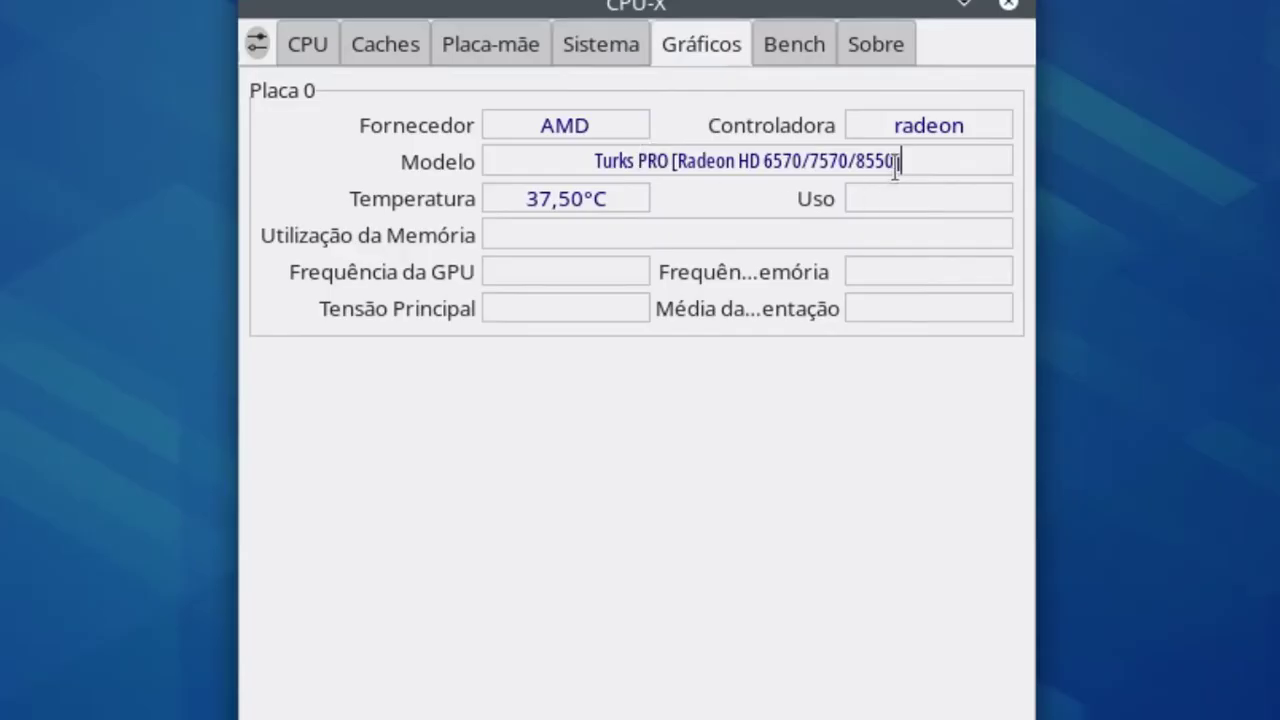
- Highlight the graphics card's model name in CPU-X, then close the program
drag(898, 162, 584, 160)
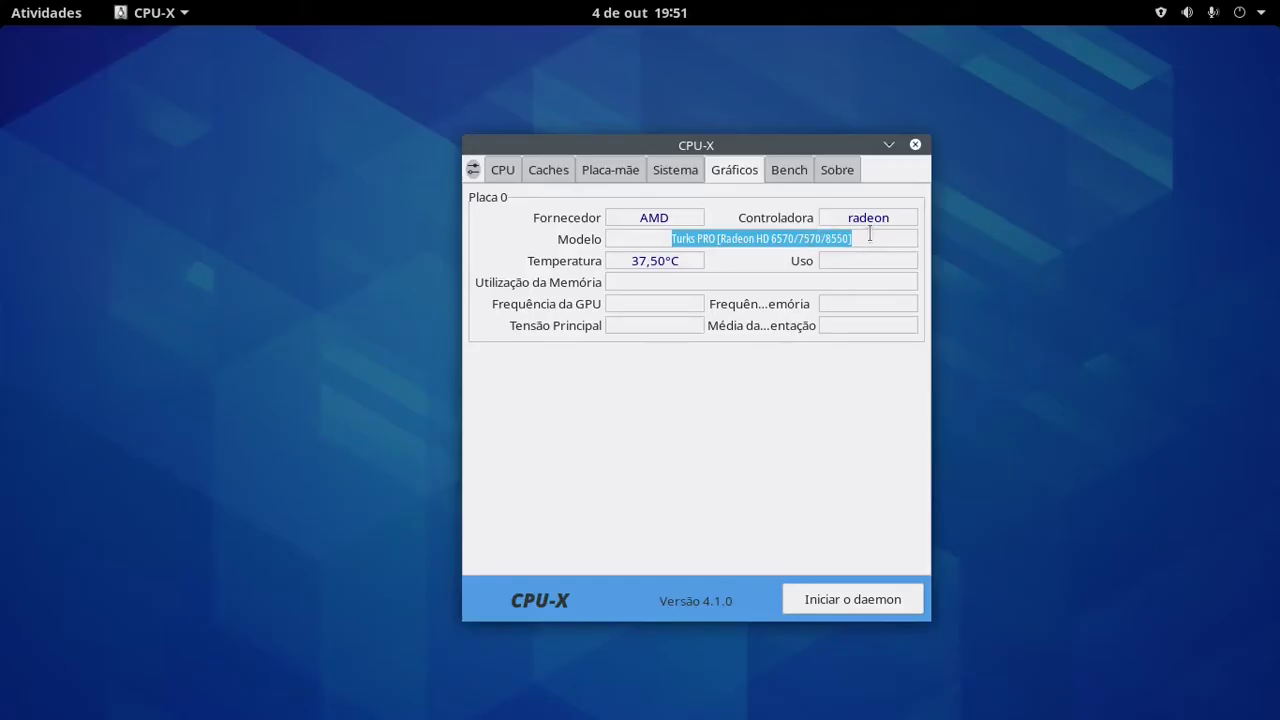
click(869, 234)
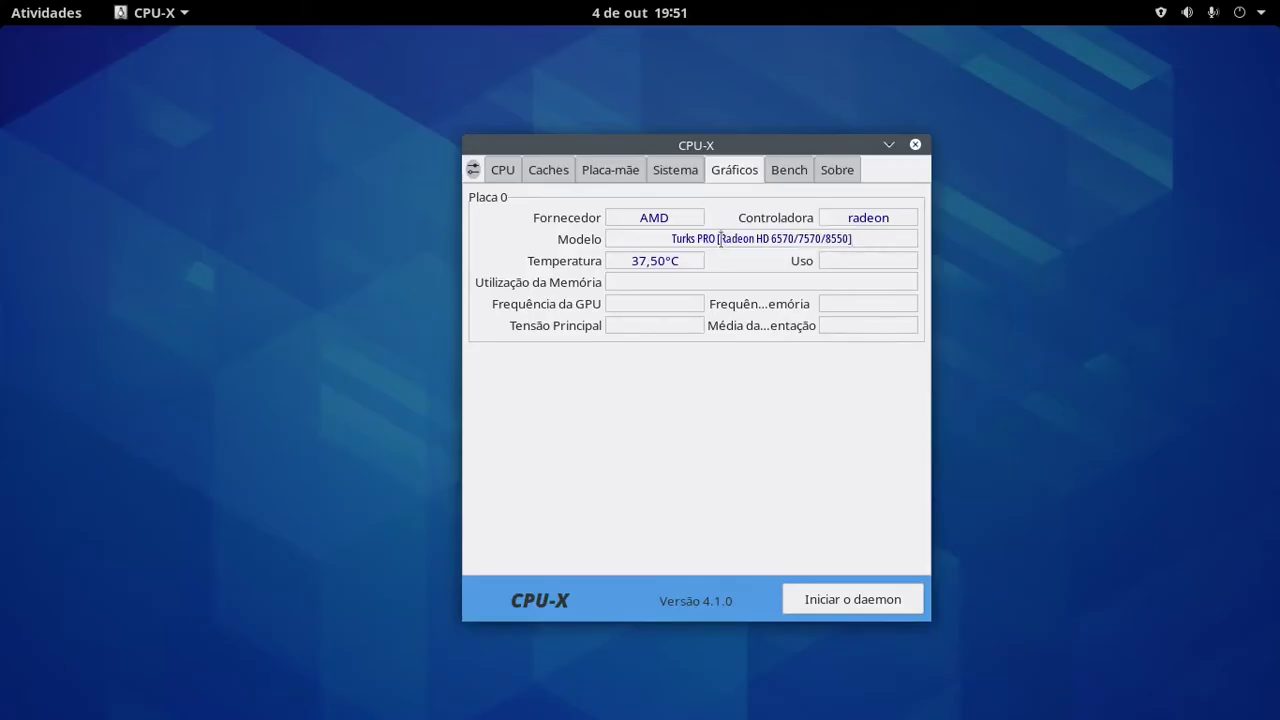
drag(720, 238, 842, 247)
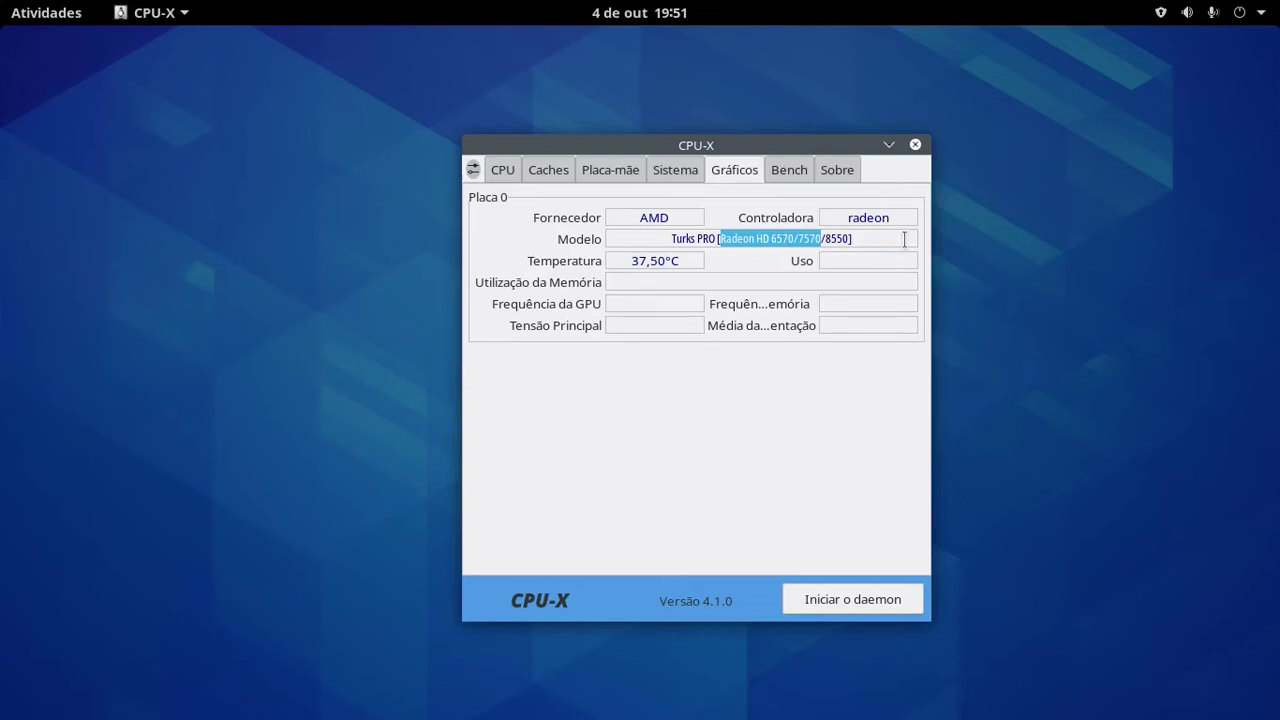
click(857, 238)
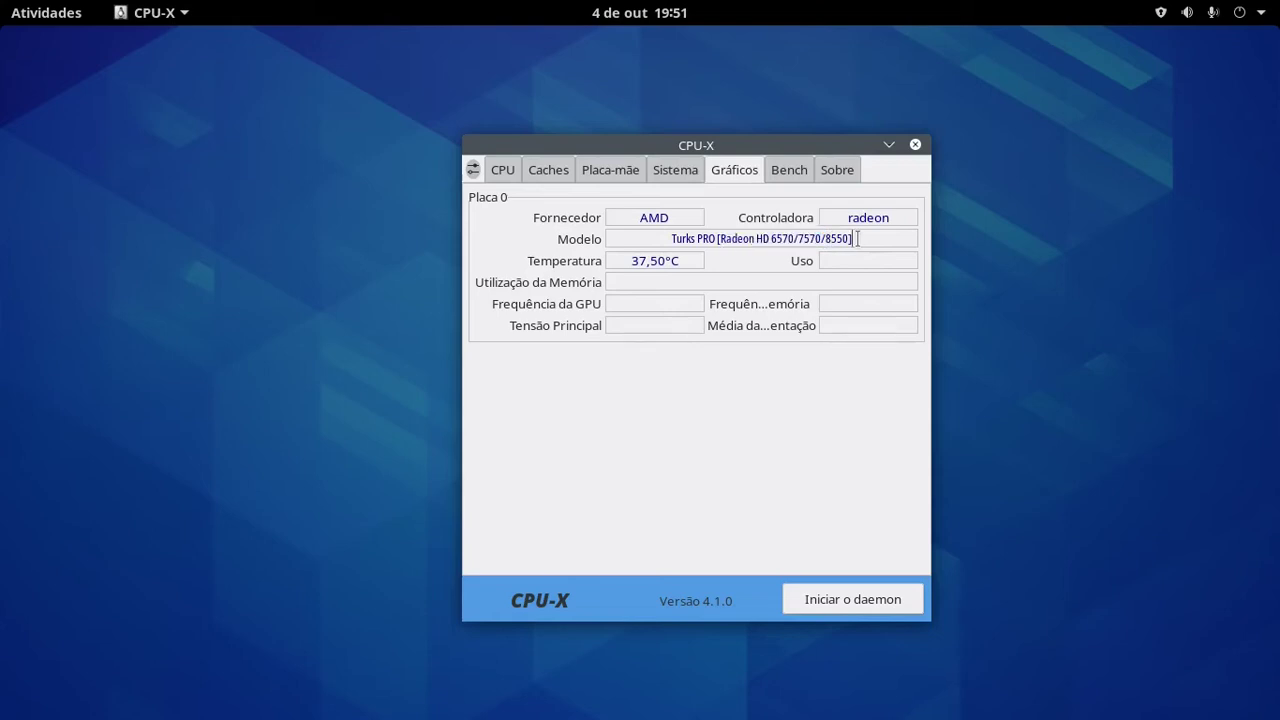
drag(857, 238, 690, 238)
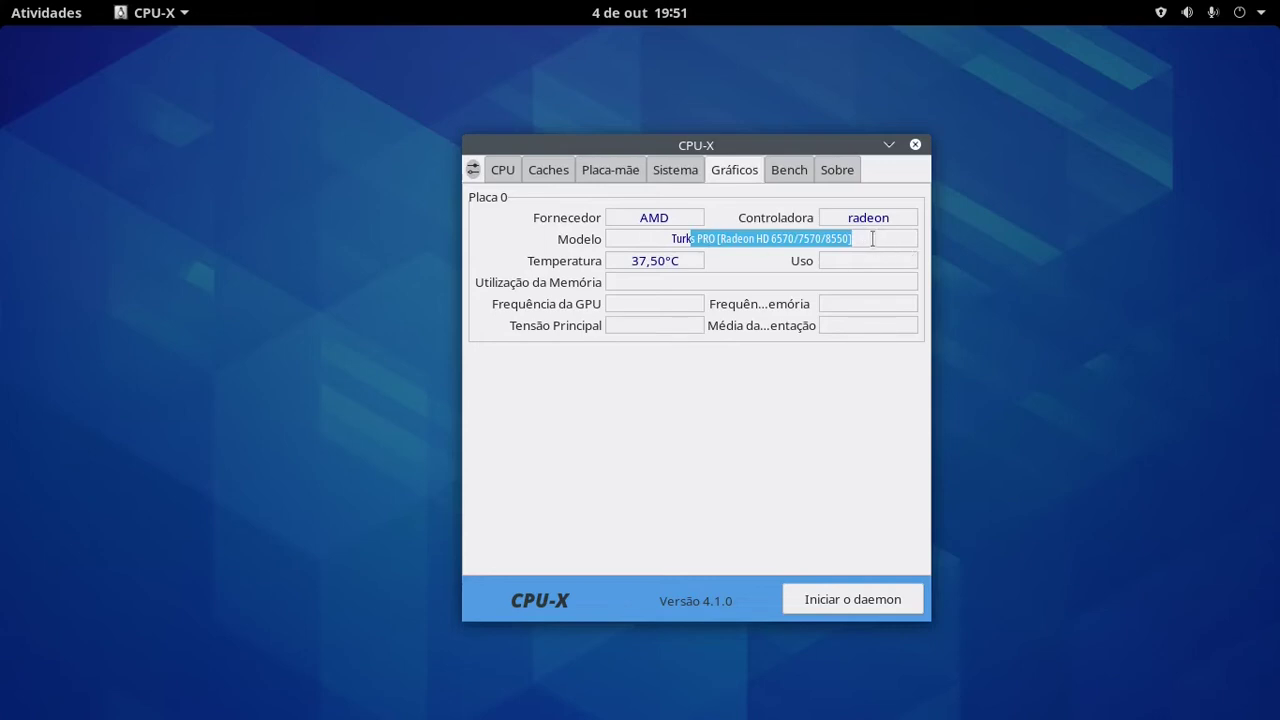
click(861, 238)
click(914, 146)
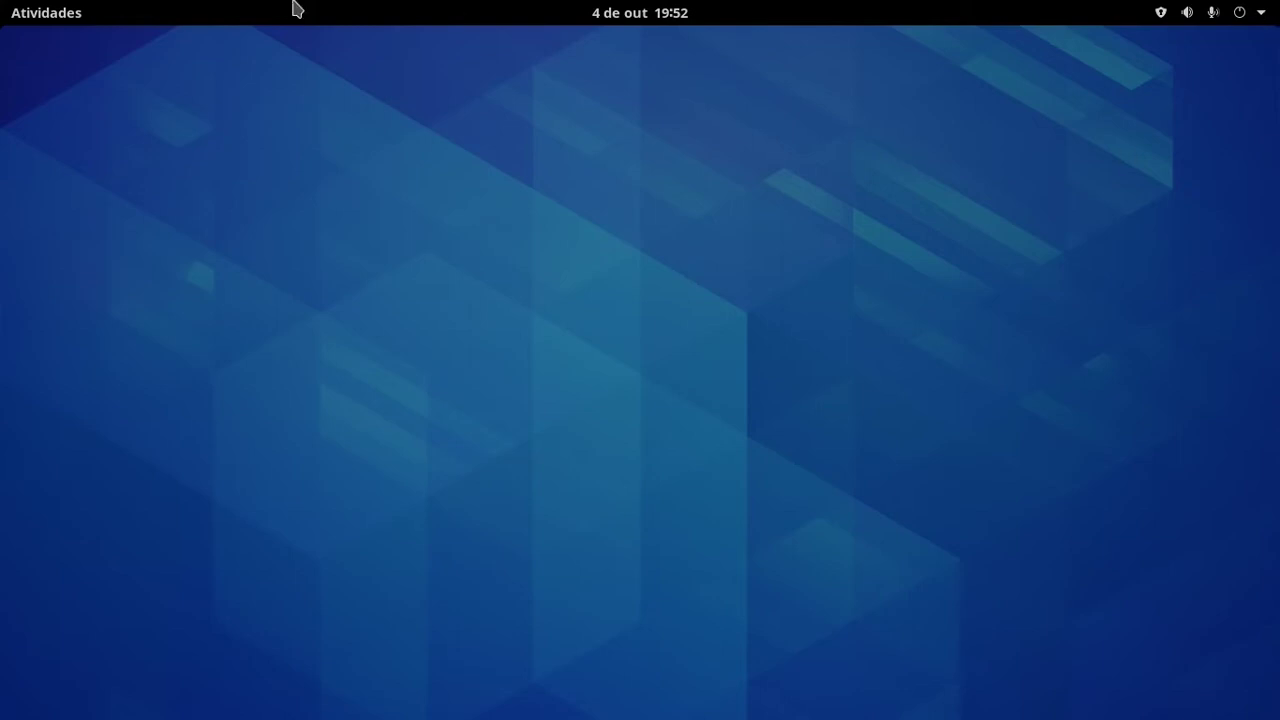
- Launch WPS Writer from the installed applications and enter "atenção" in the blank document
click(63, 14)
scroll(729, 478, down, 4)
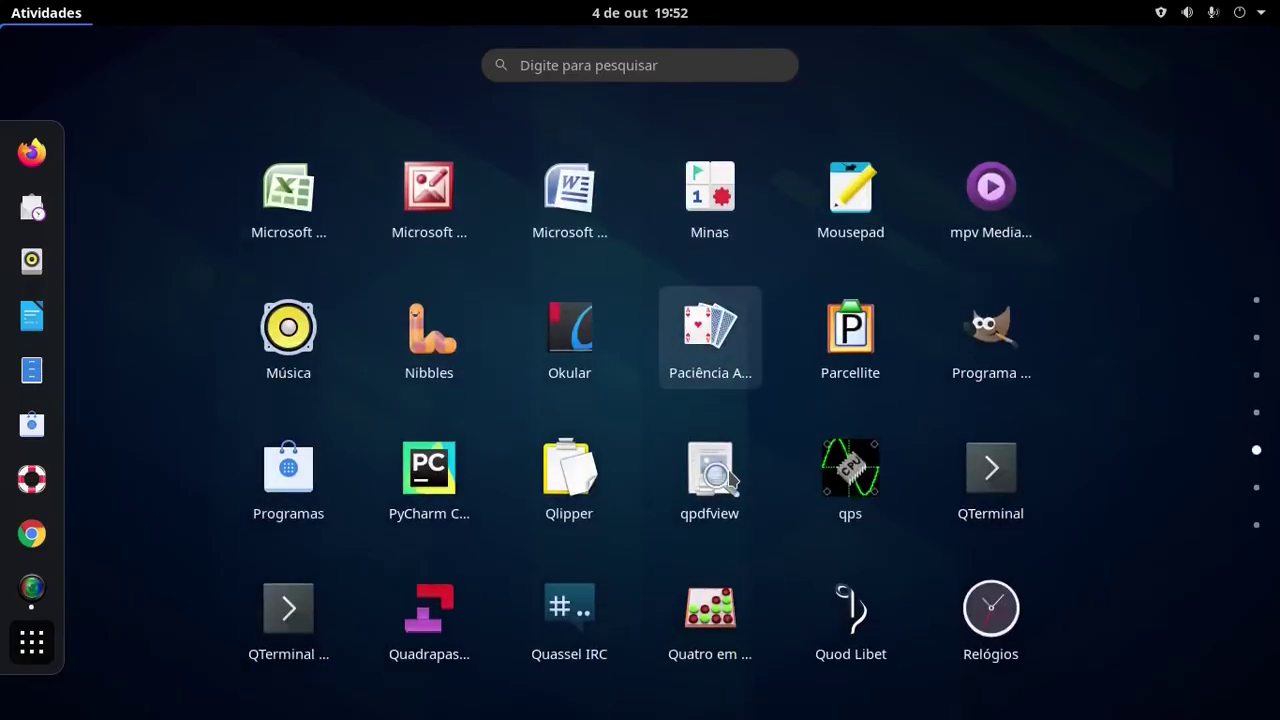
scroll(729, 478, down, 1)
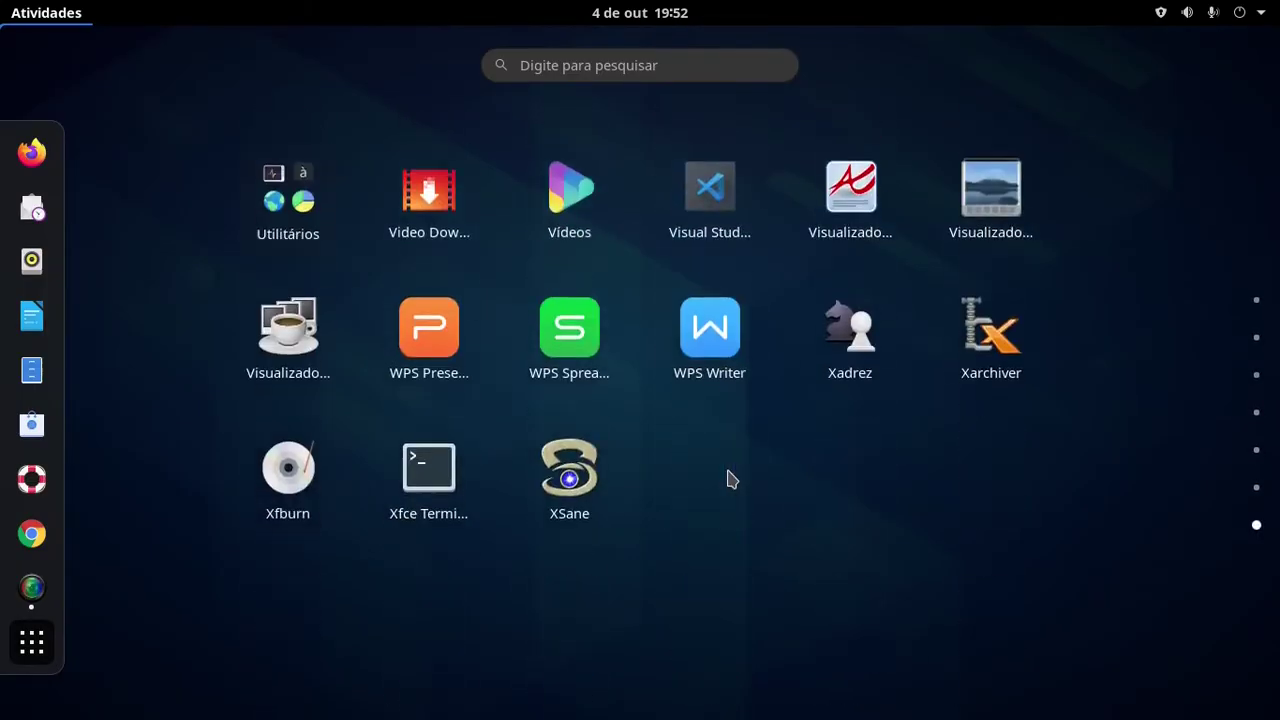
click(718, 355)
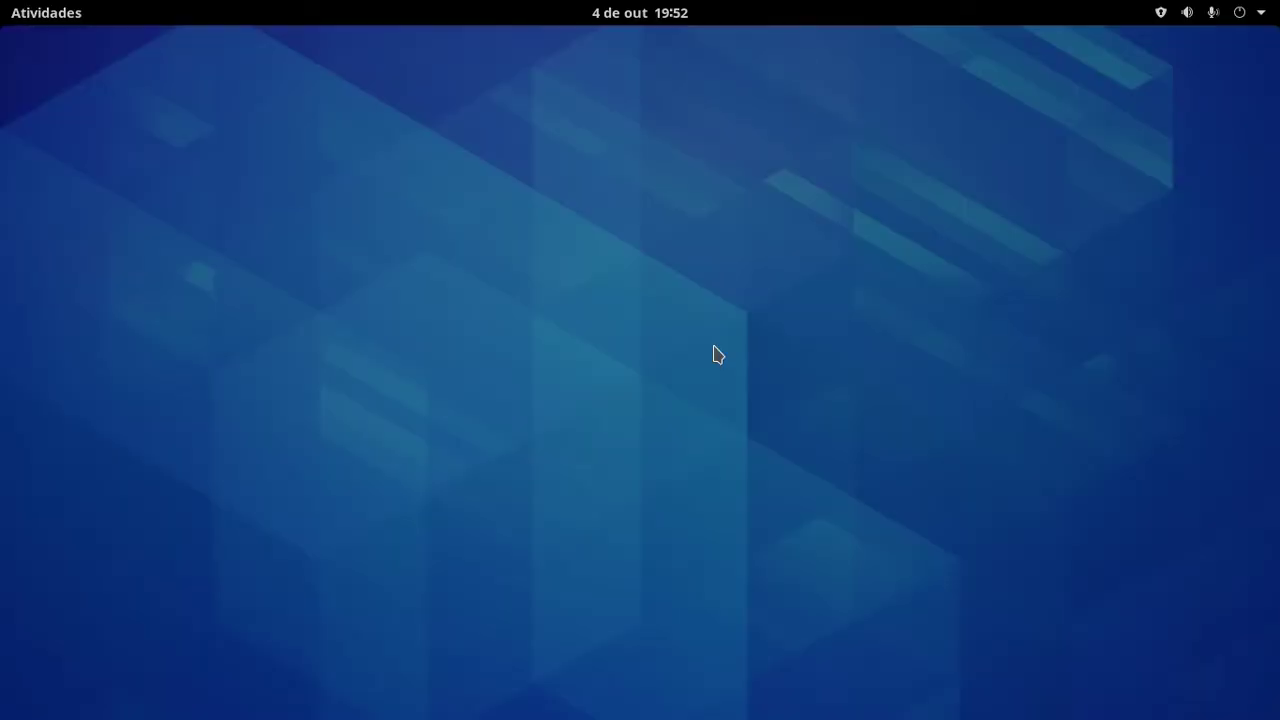
text(a)
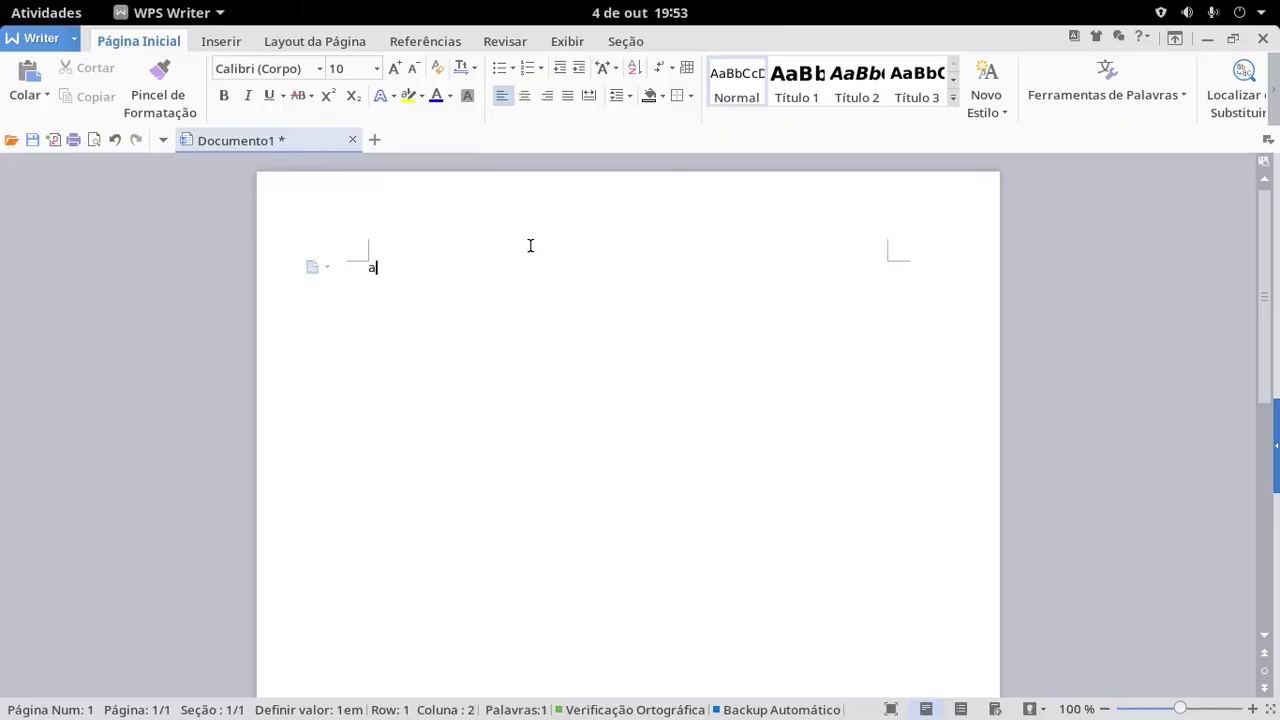
text(tenção)
- View the print settings for the WPS Writer document with the HP LaserJet printer and cancel without printing
click(22, 39)
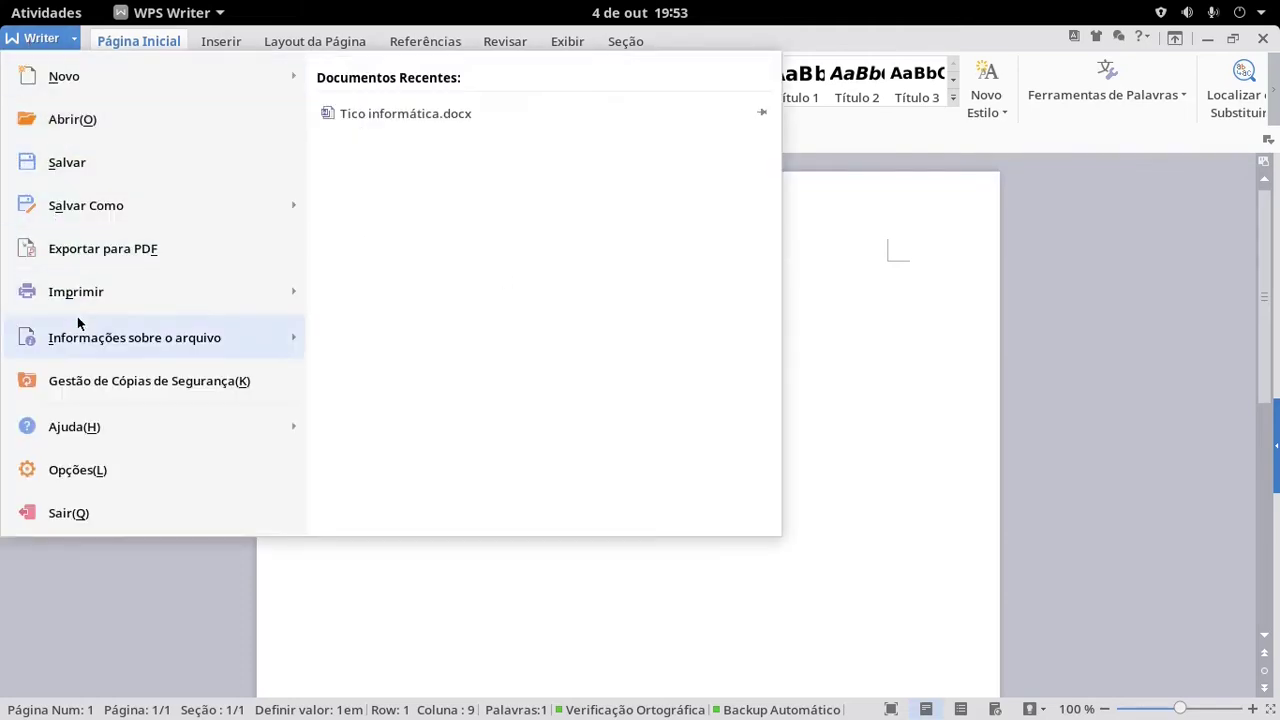
click(233, 286)
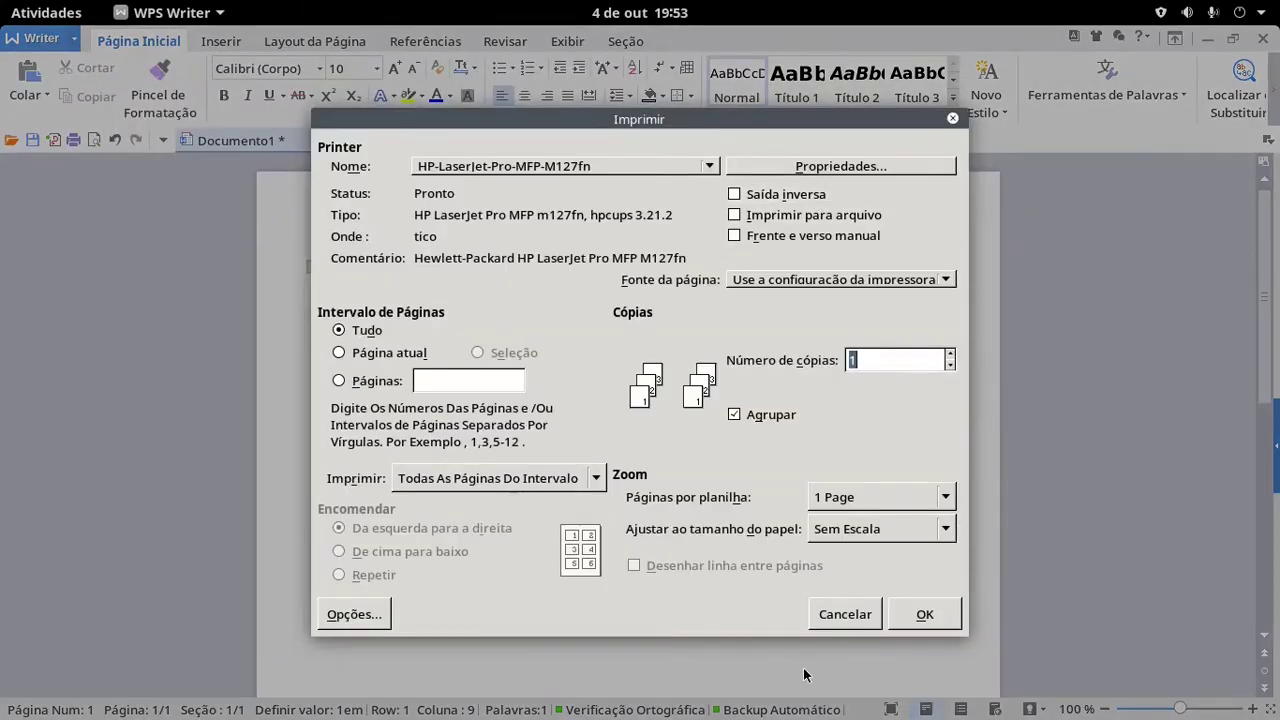
click(846, 613)
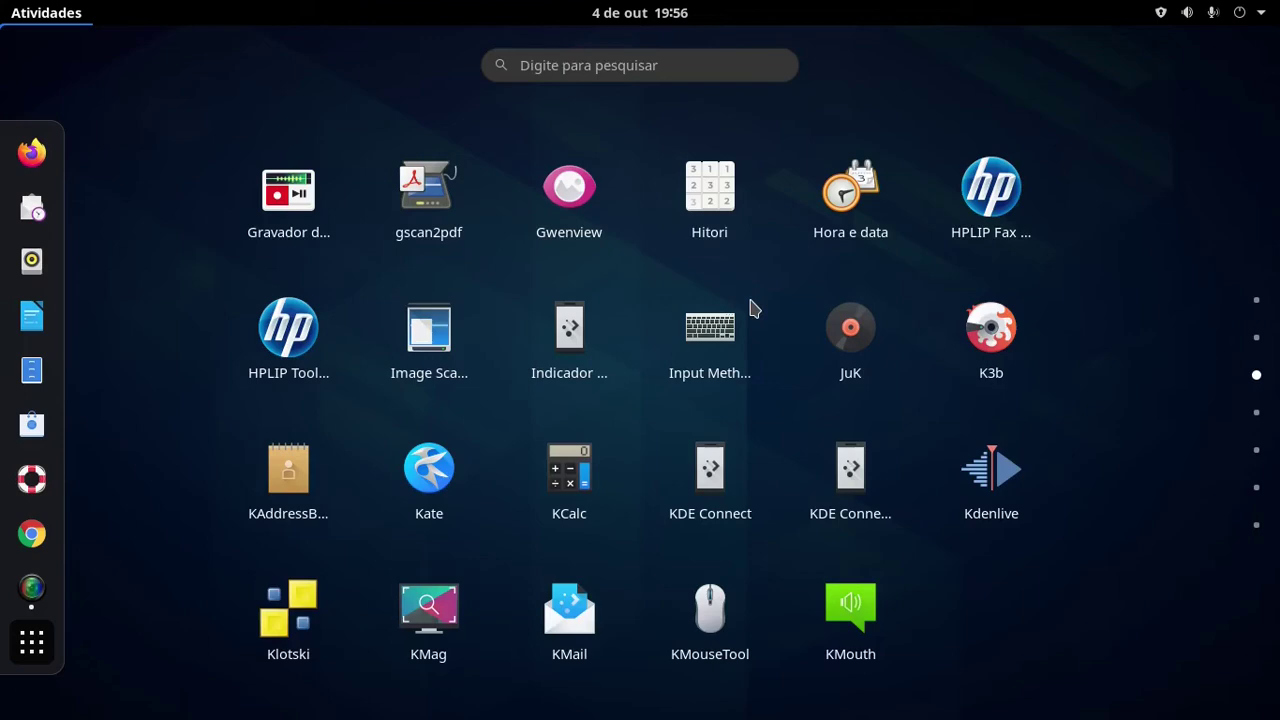
scroll(754, 309, down, 1)
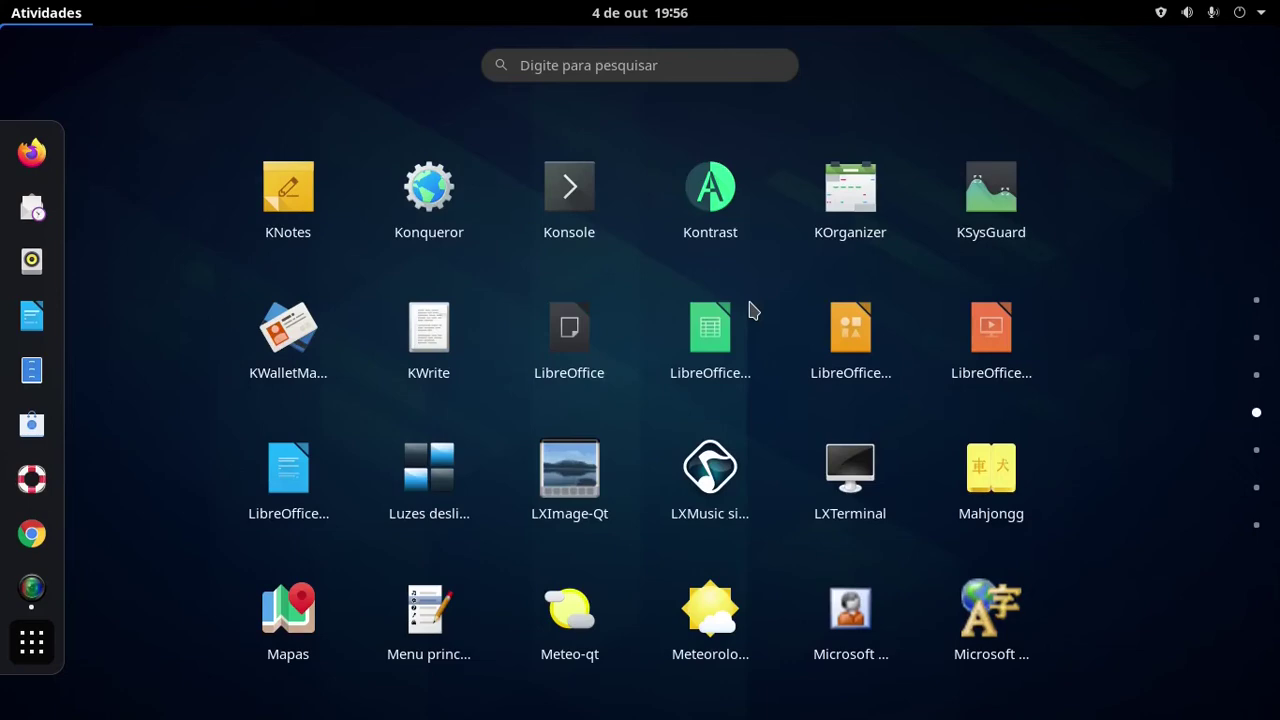
scroll(754, 309, down, 1)
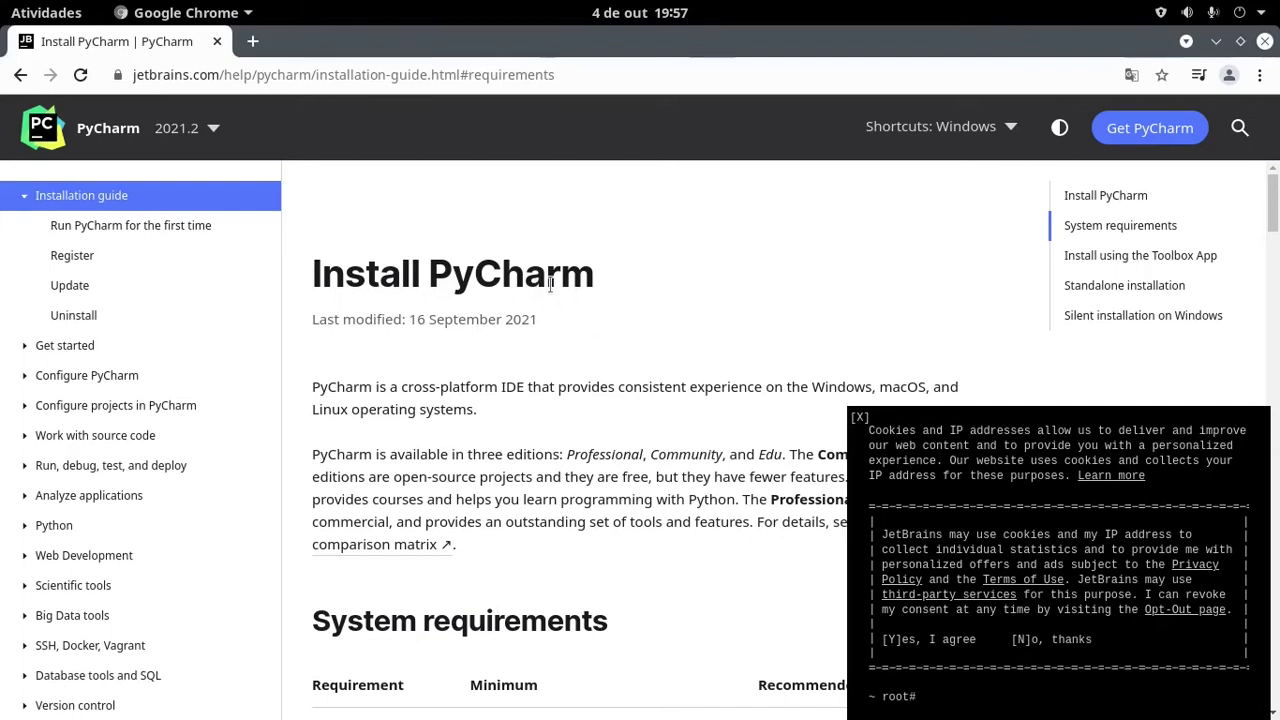
- Read through the system requirements in the PyCharm installation guide in Google Chrome
scroll(736, 422, down, 2)
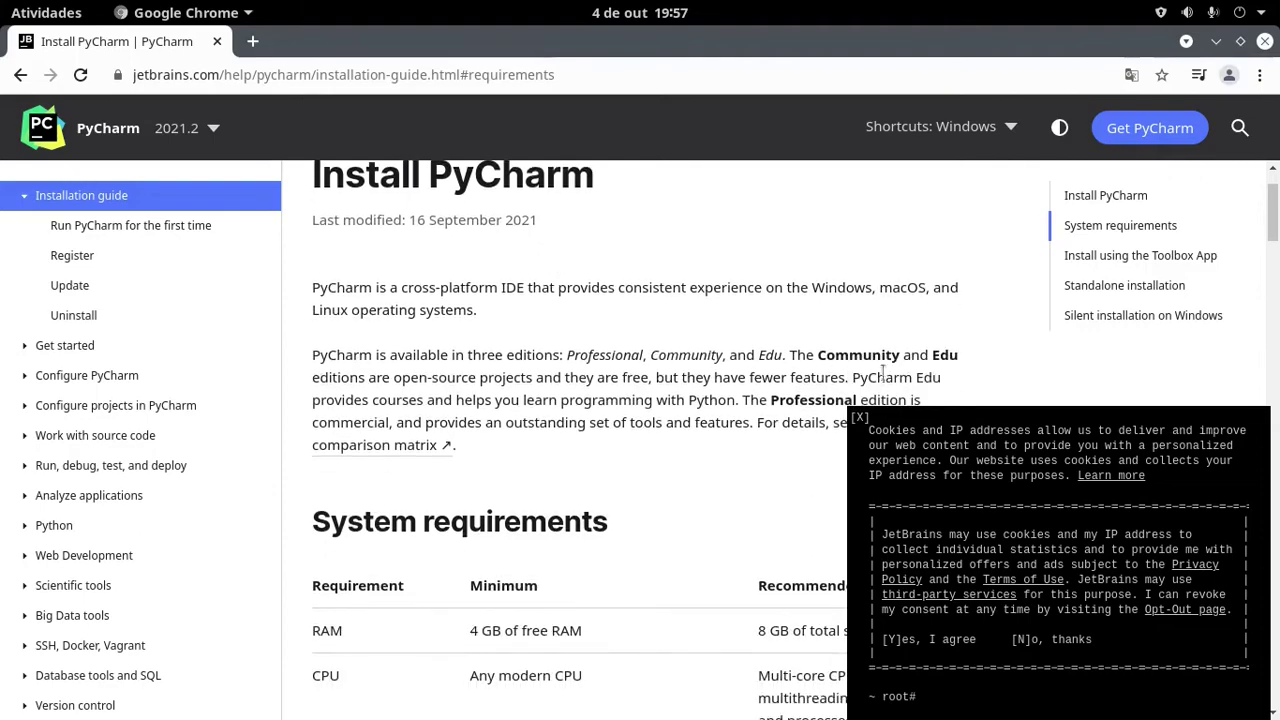
scroll(702, 425, down, 1)
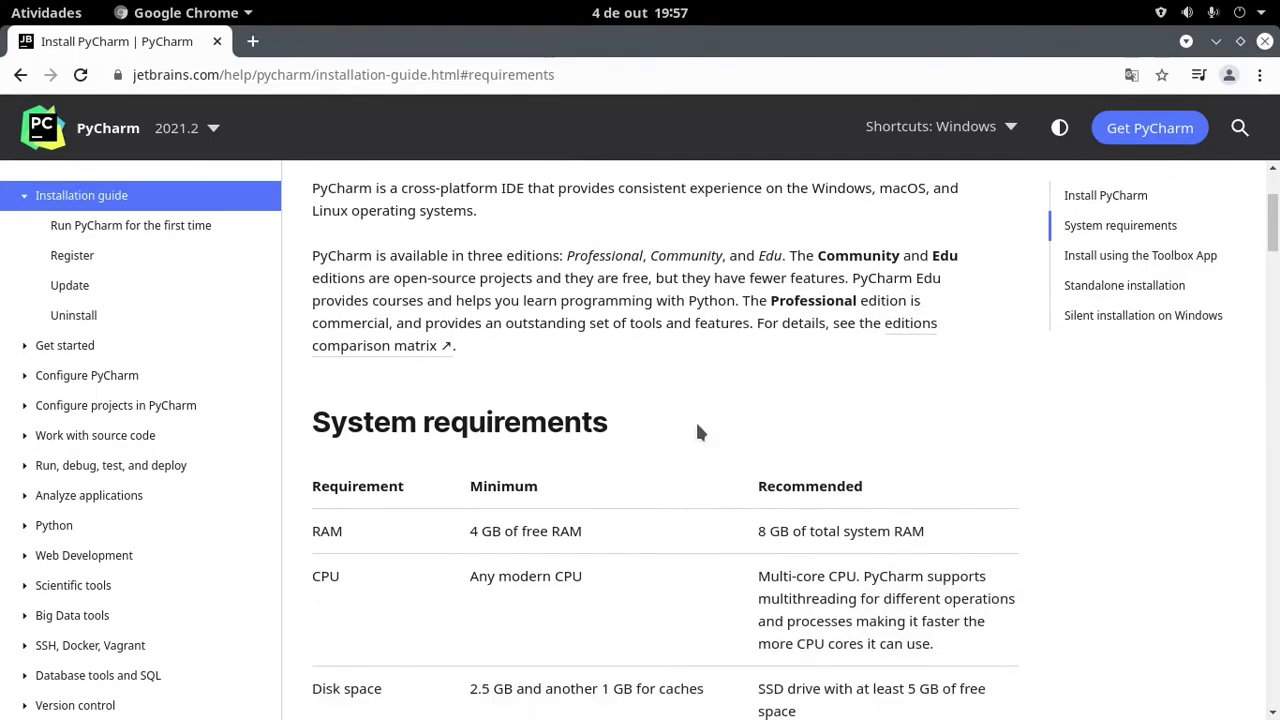
scroll(702, 425, up, 3)
scroll(703, 417, down, 12)
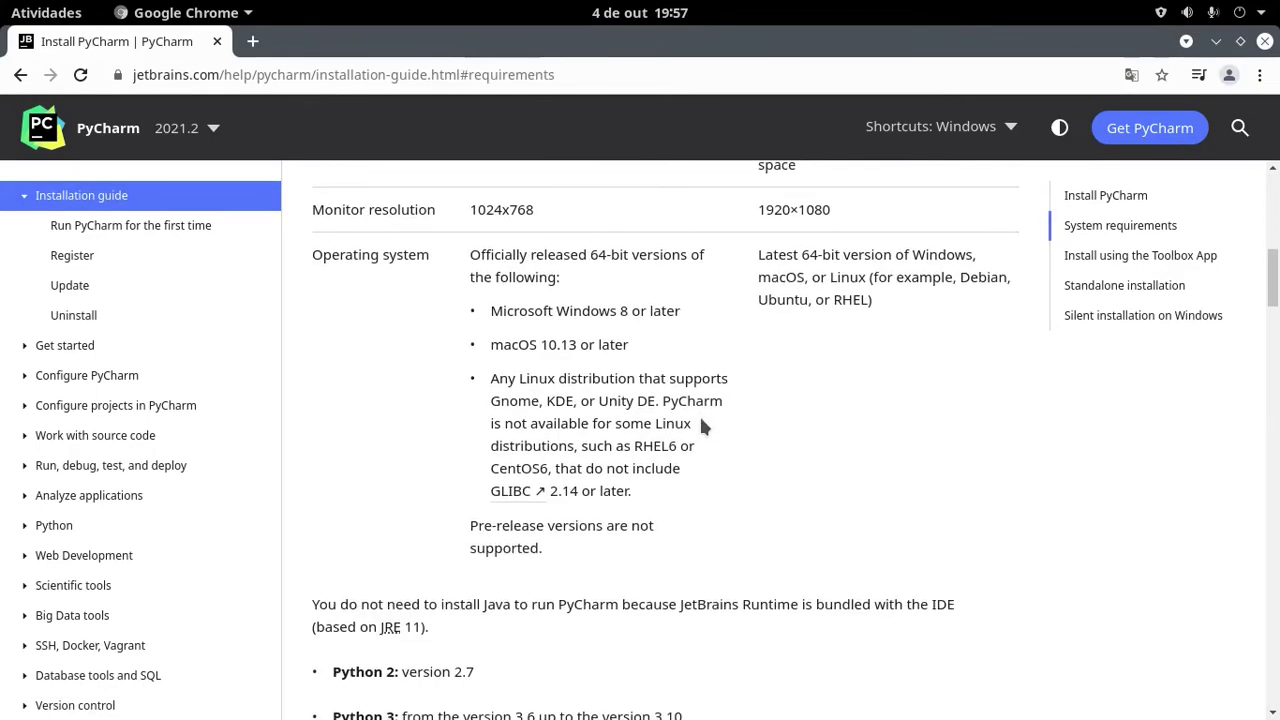
scroll(701, 416, down, 2)
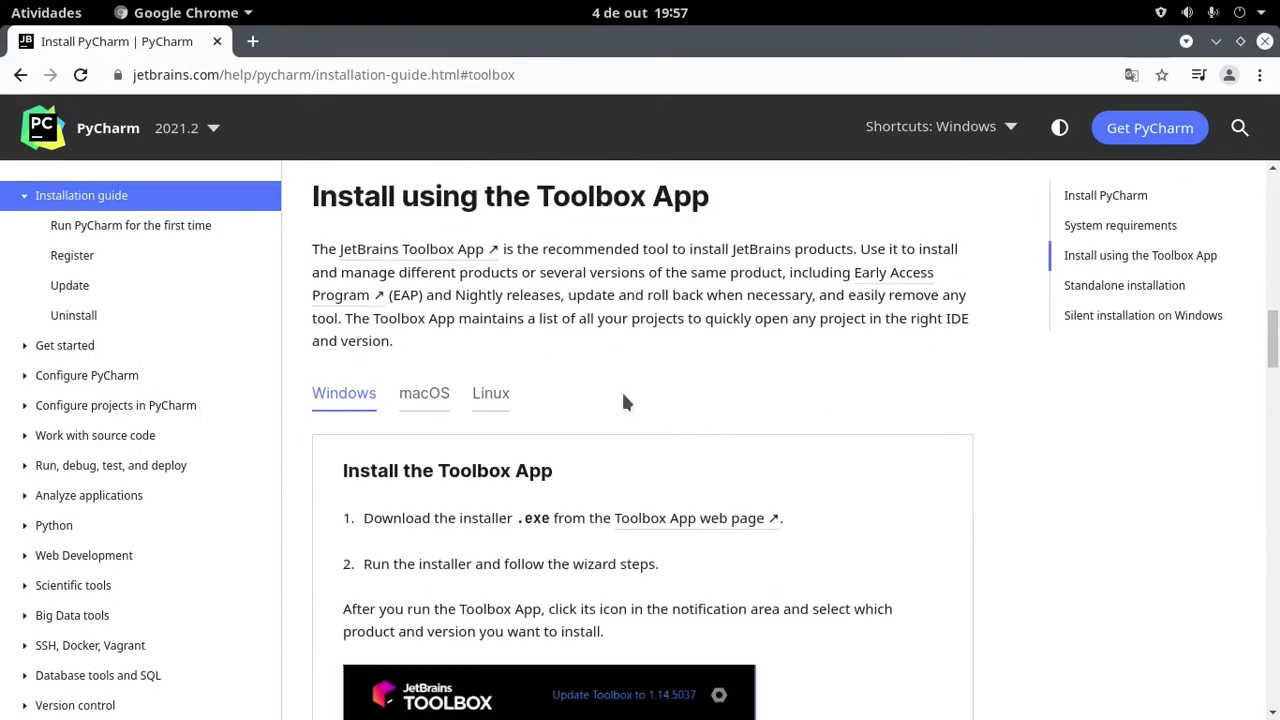
- Show the Linux instructions for the Toolbox App and examine the standalone installation section down to the snap commands
click(495, 396)
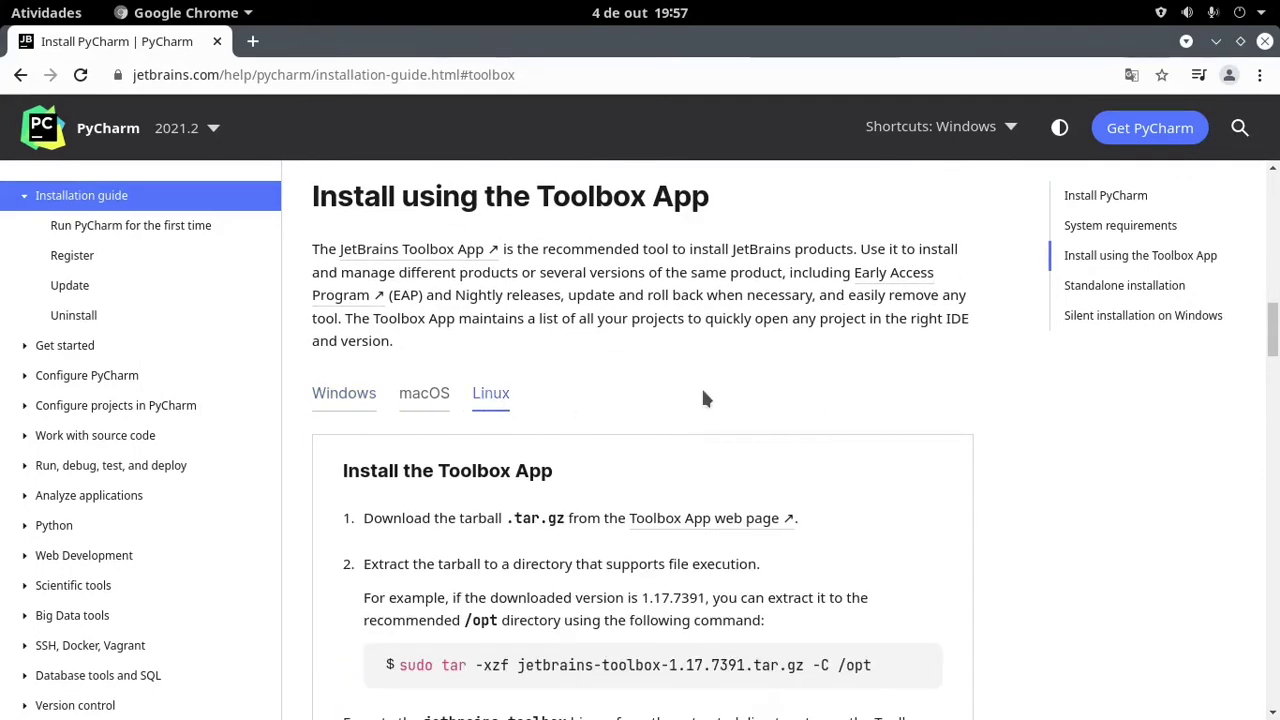
scroll(705, 392, down, 2)
scroll(717, 403, down, 10)
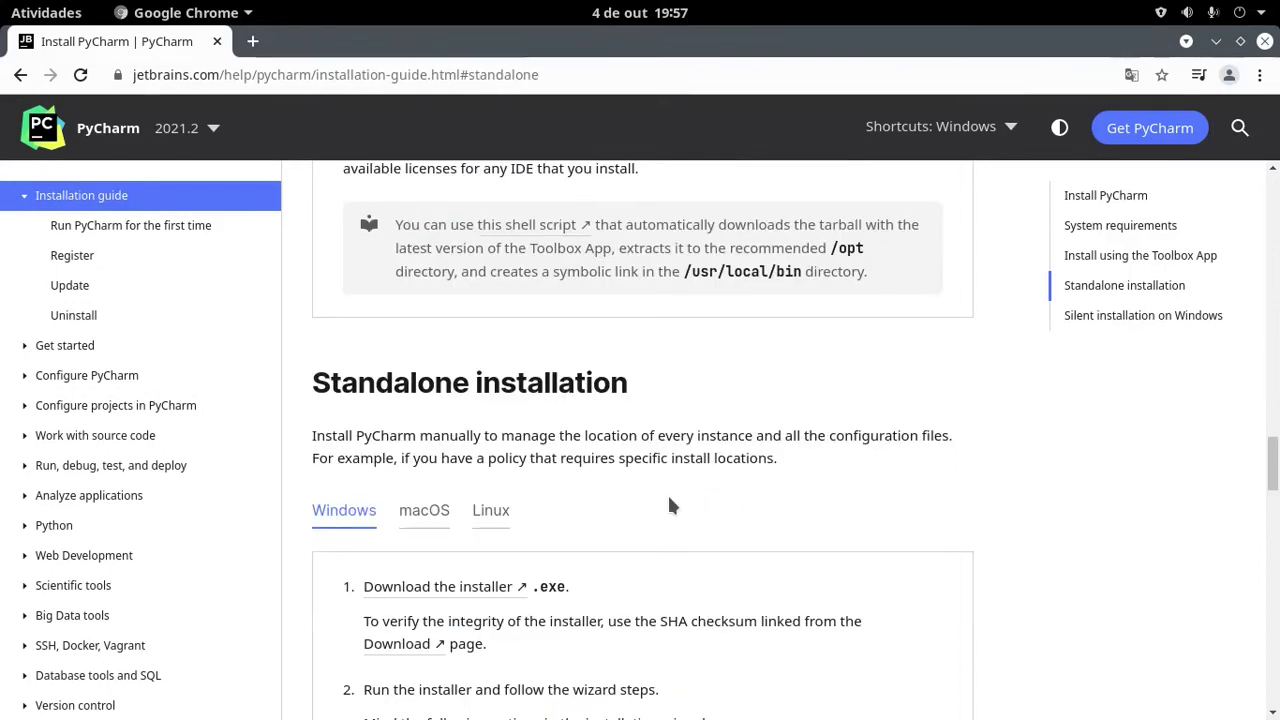
scroll(670, 507, down, 3)
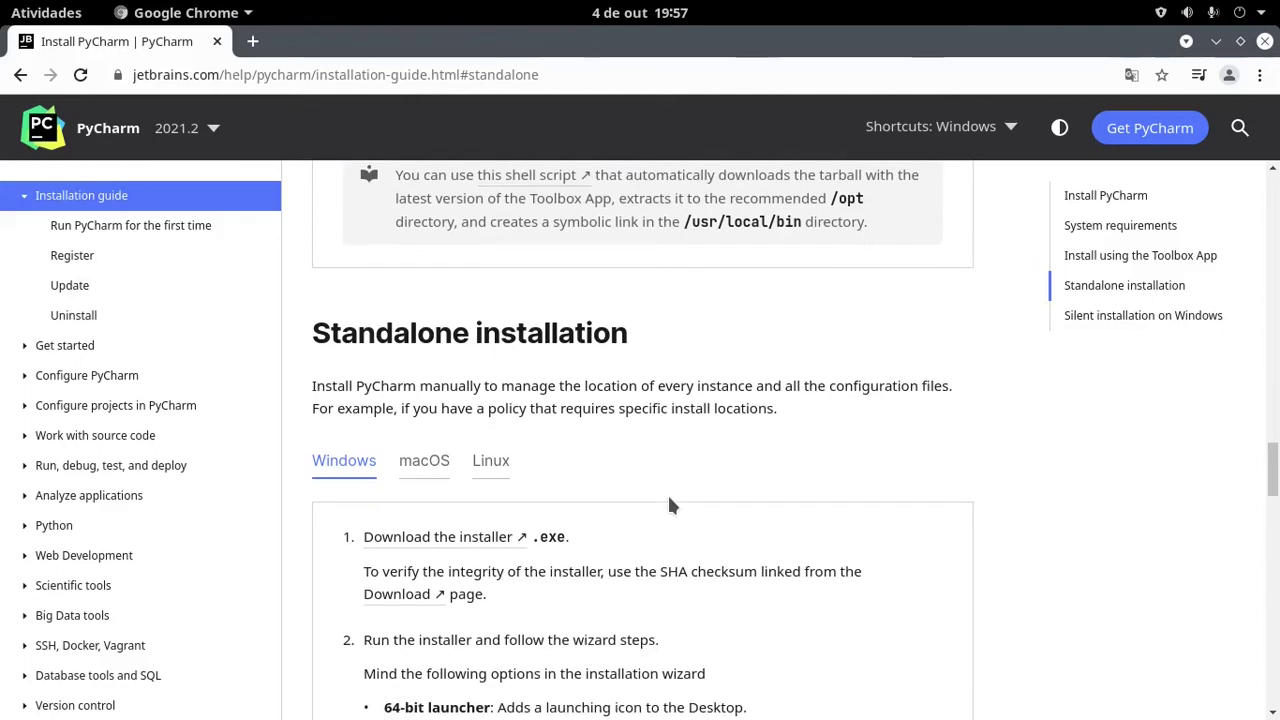
scroll(670, 507, down, 10)
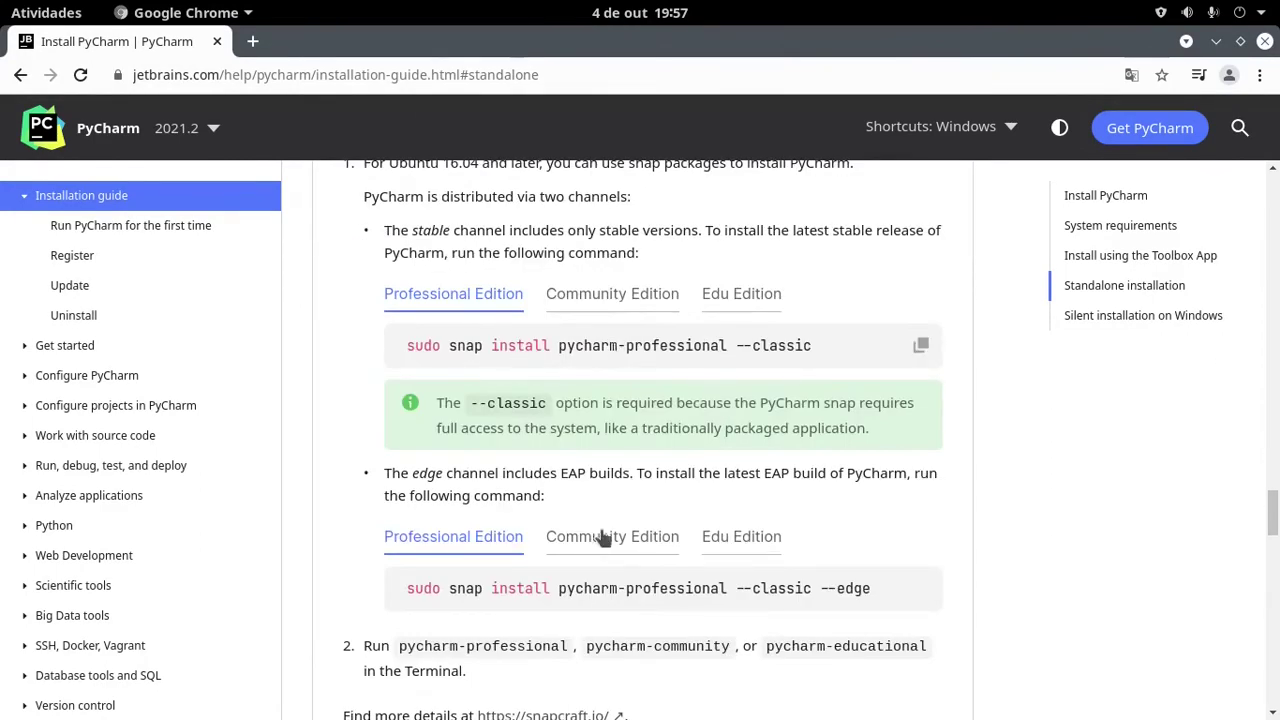
- Show the edge channel's Community Edition snap install command and highlight it for reading
click(622, 541)
scroll(700, 510, down, 2)
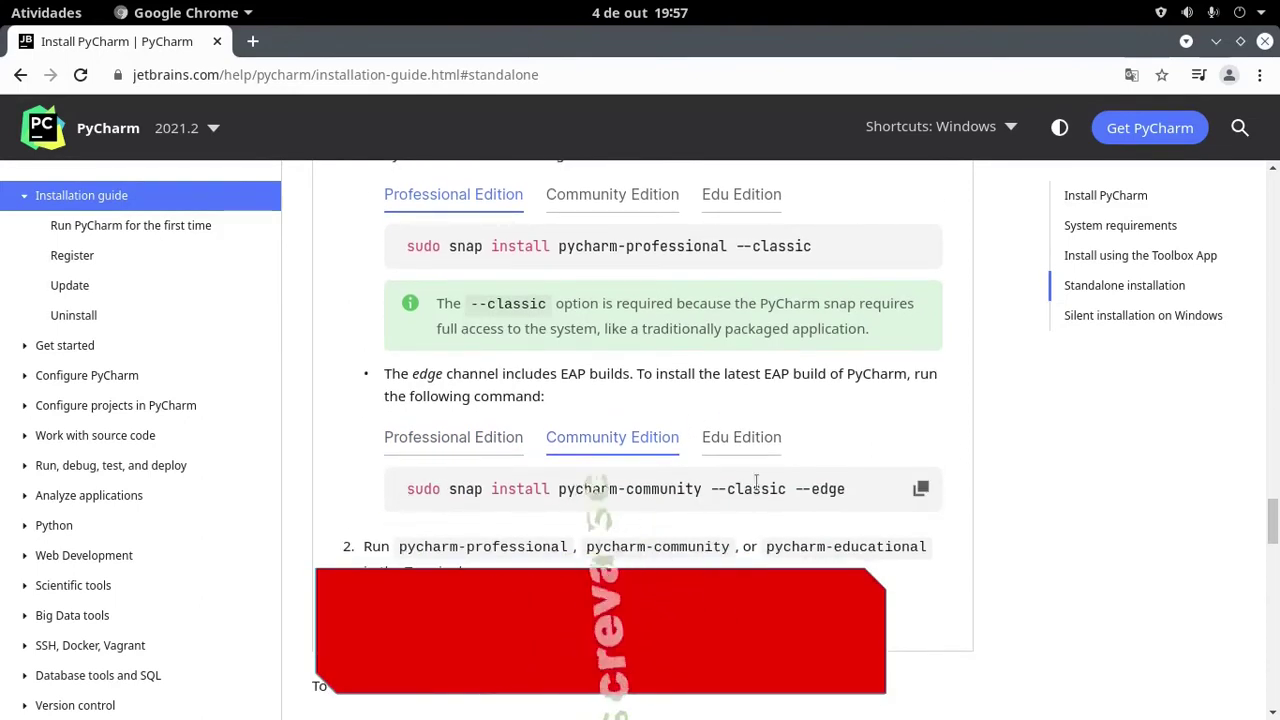
drag(845, 492, 388, 497)
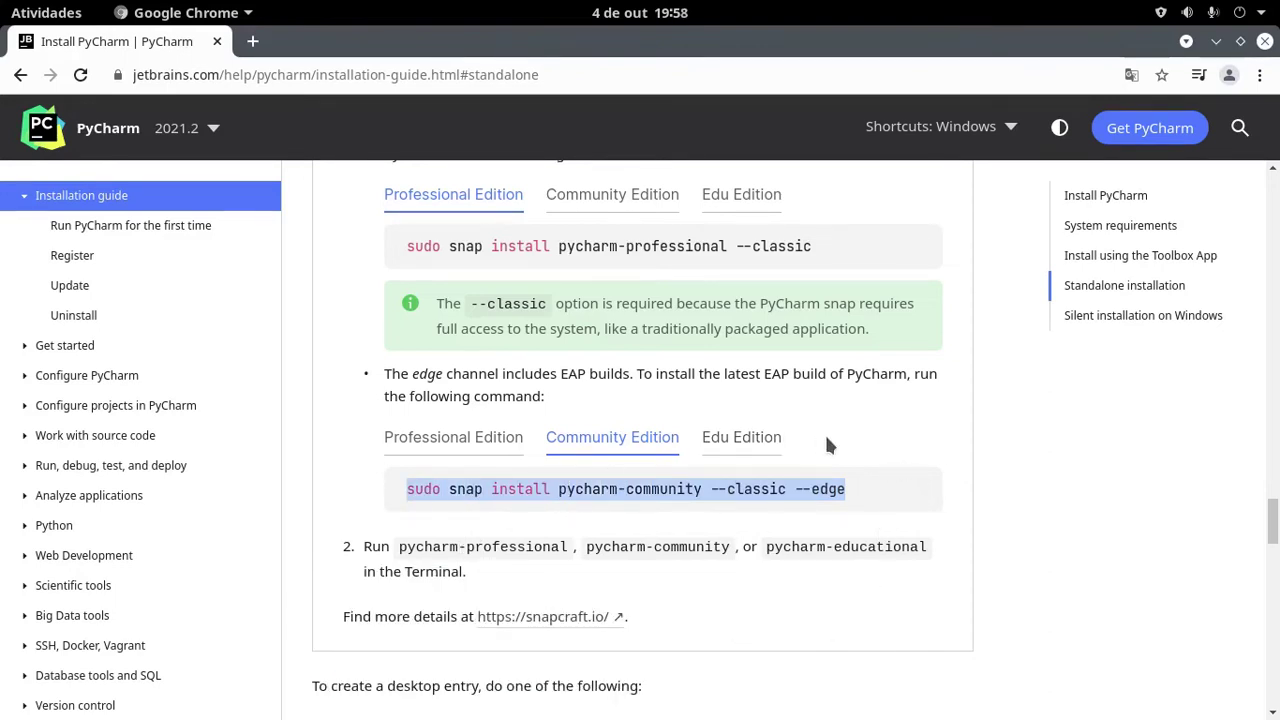
click(856, 449)
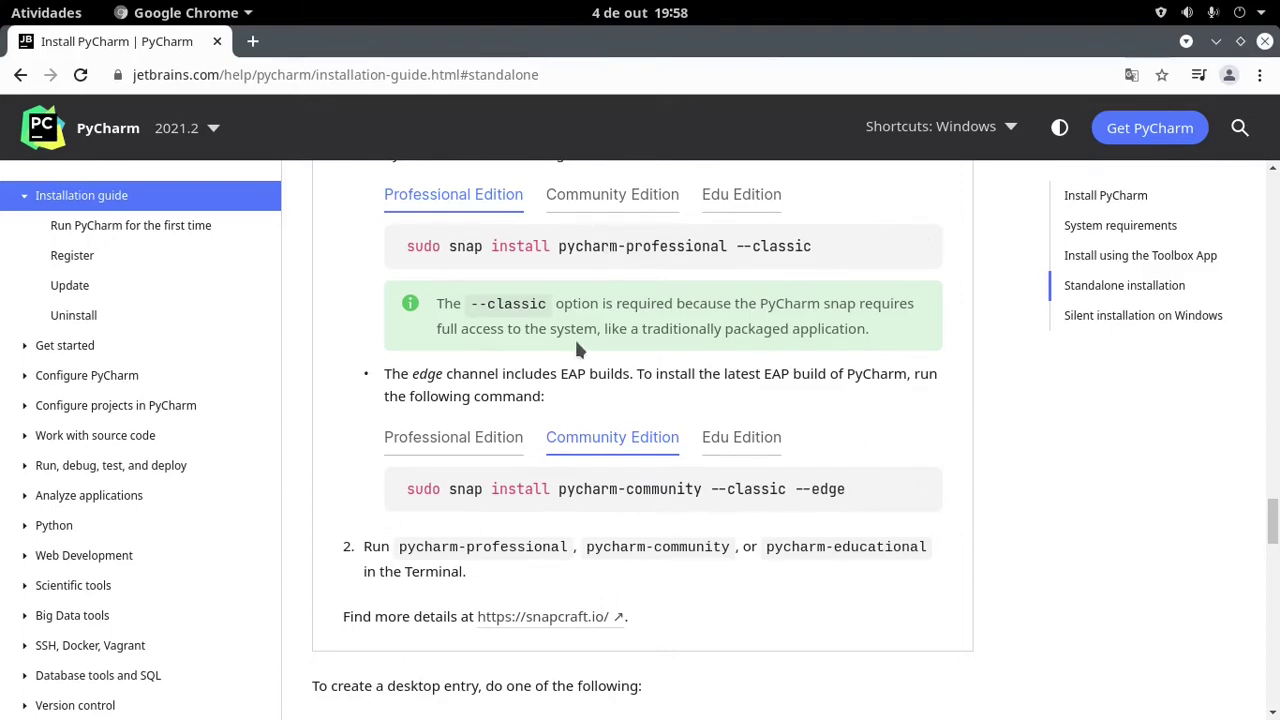
- Replace the PyCharm guide tab with a new one and open the Visual Studio Code website from the "vscode" Google results
click(252, 41)
click(217, 41)
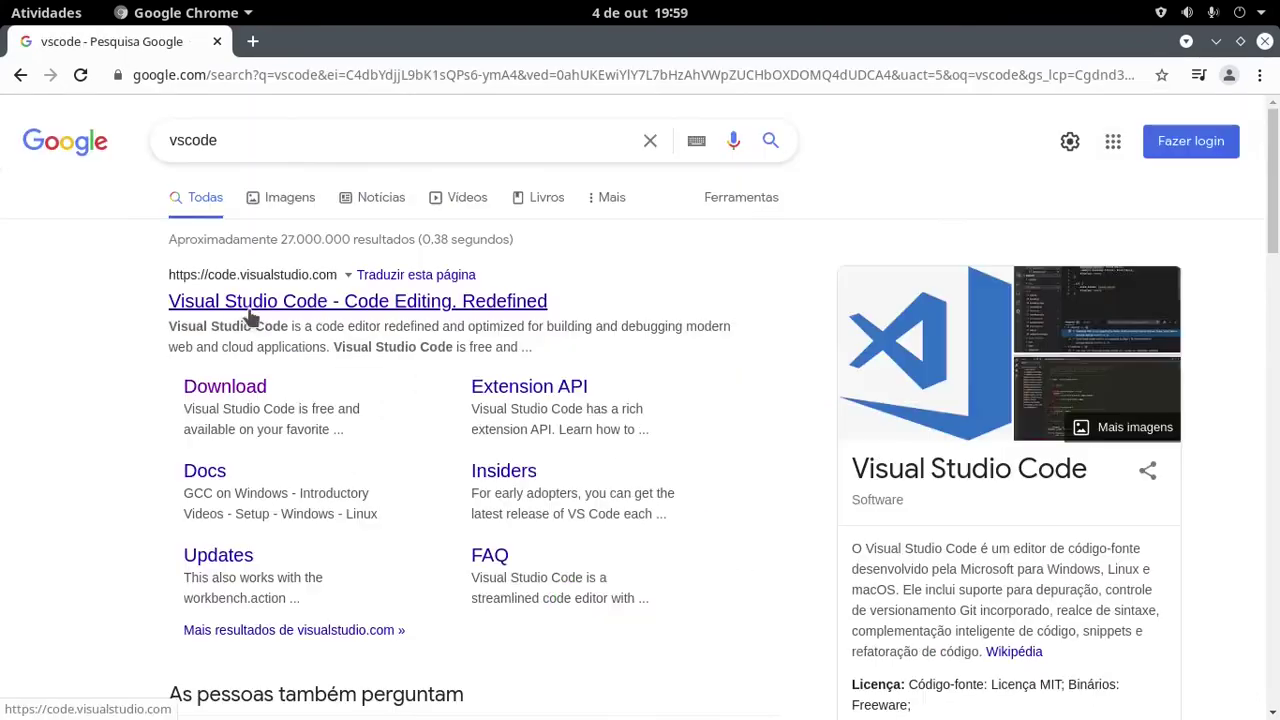
click(245, 302)
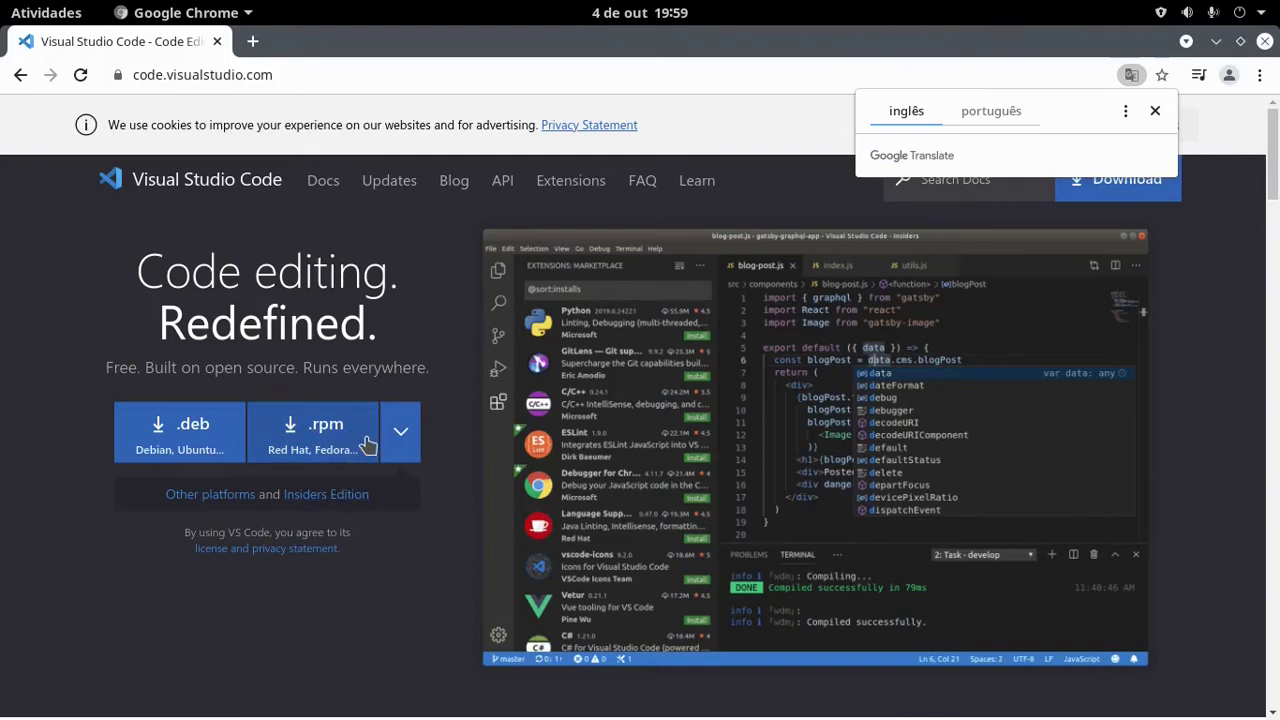
- Look over the Visual Studio Code home page with its .deb and .rpm download options and close the browser
scroll(368, 445, down, 2)
scroll(366, 366, up, 1)
scroll(170, 400, down, 1)
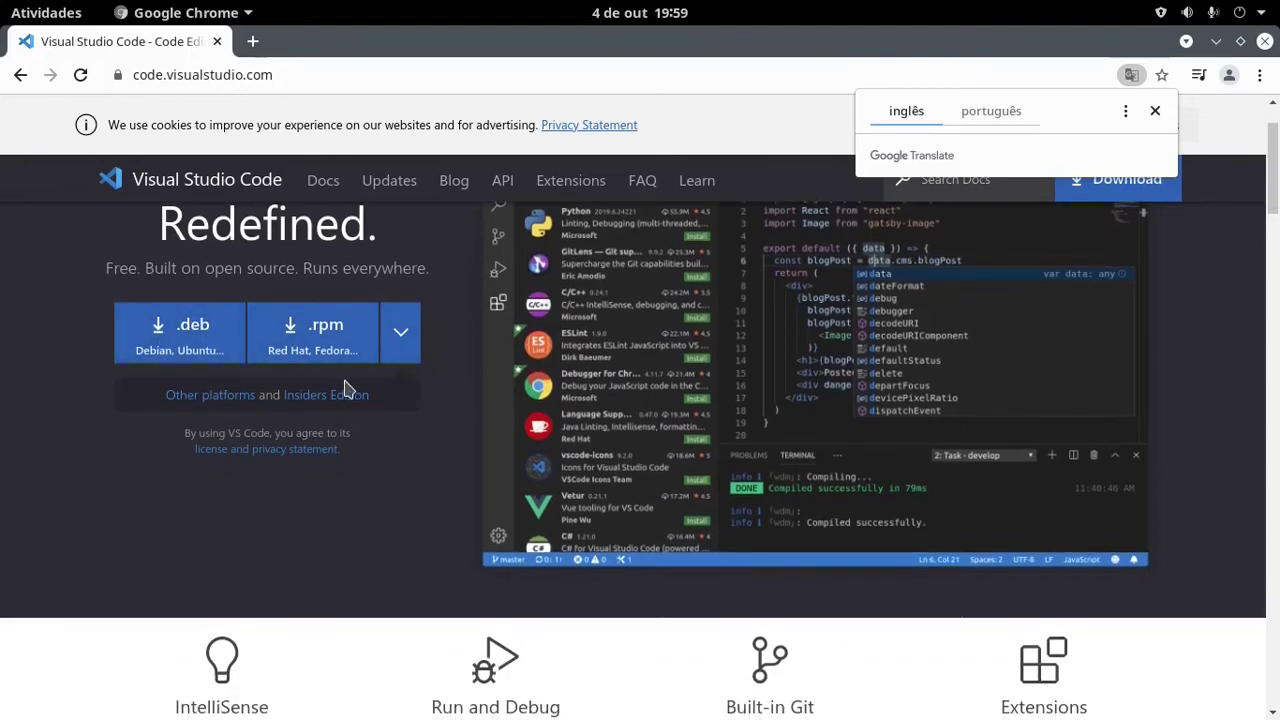
scroll(560, 392, down, 3)
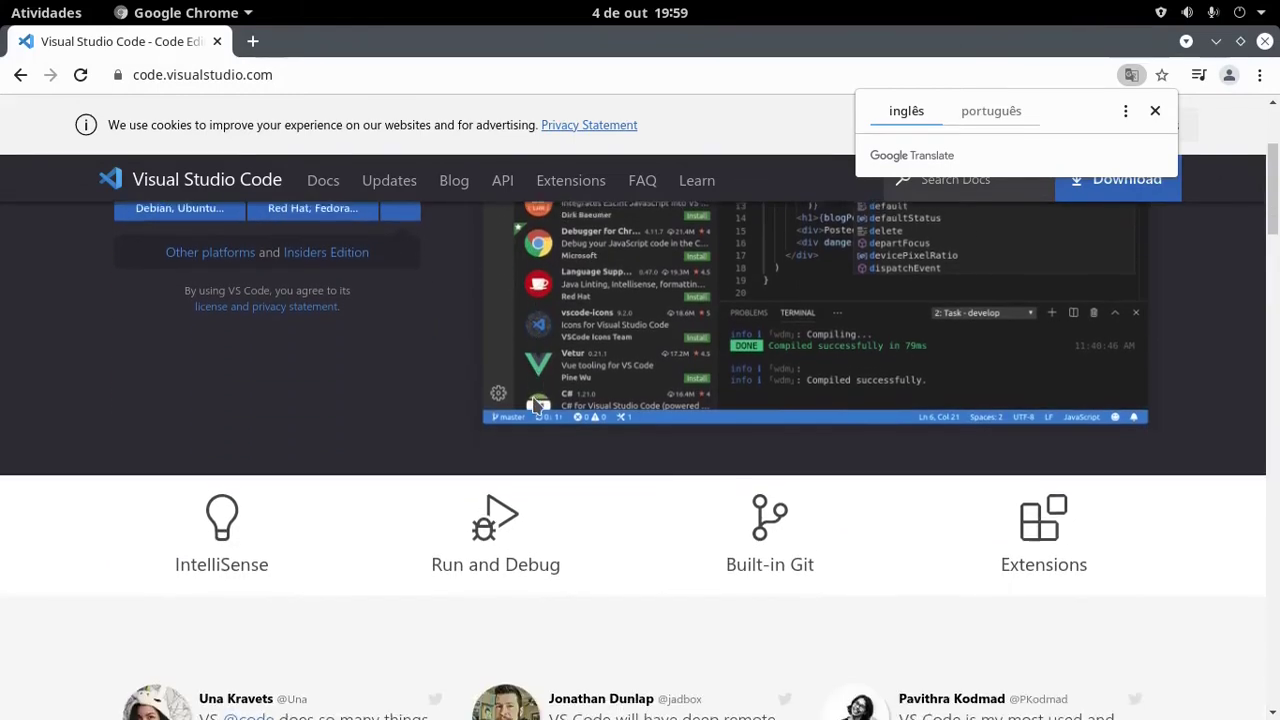
scroll(537, 388, down, 1)
scroll(537, 388, up, 6)
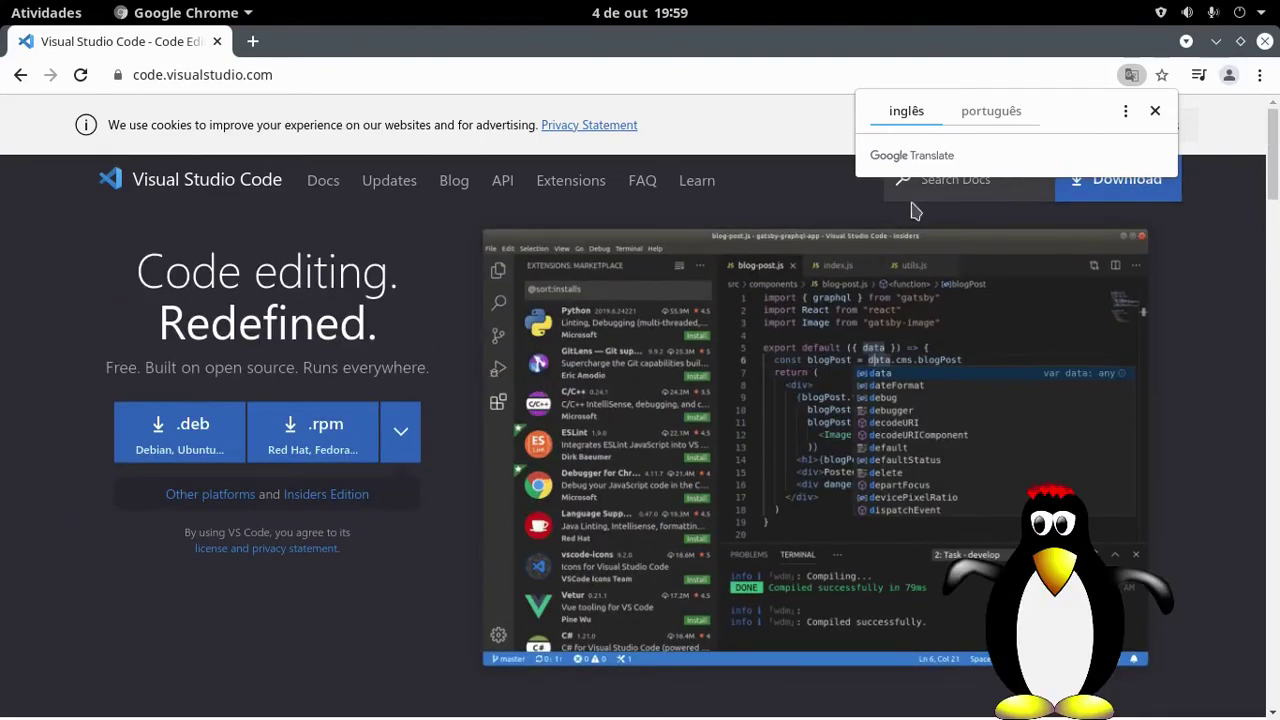
click(1265, 44)
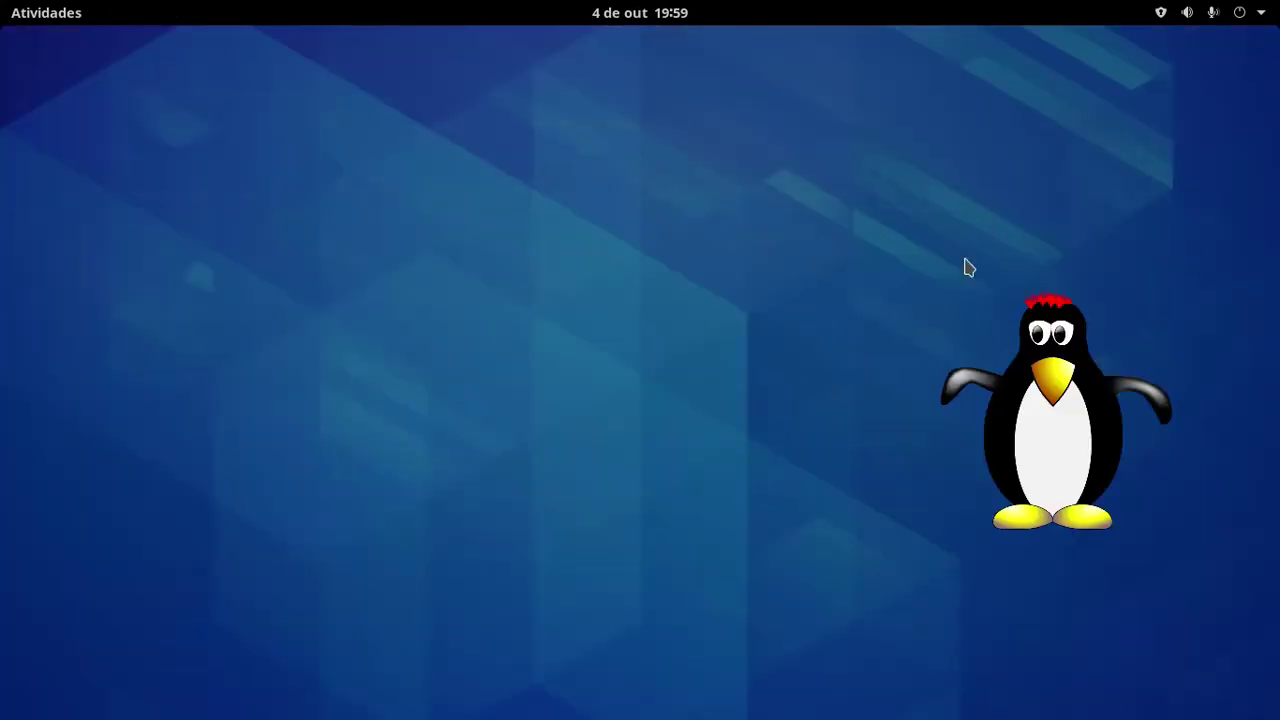
- Show the list of available Wi-Fi networks and dismiss it without choosing a network
click(1238, 18)
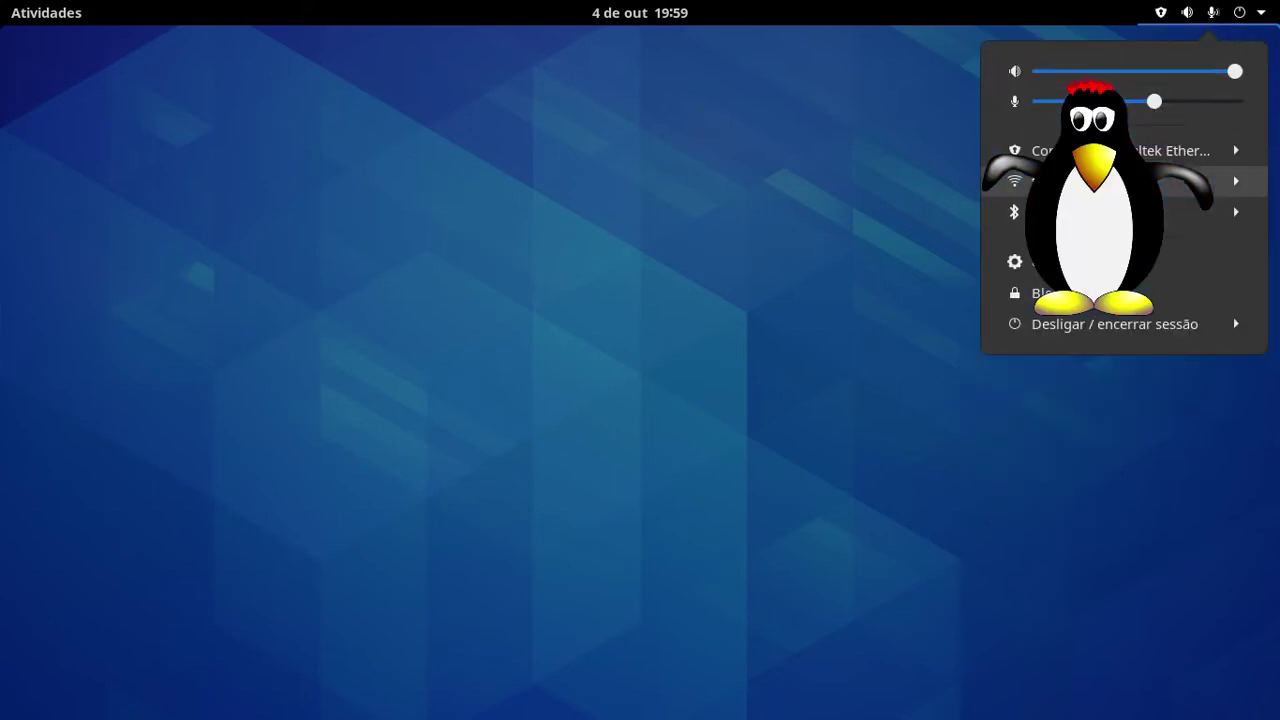
click(1100, 180)
click(1076, 213)
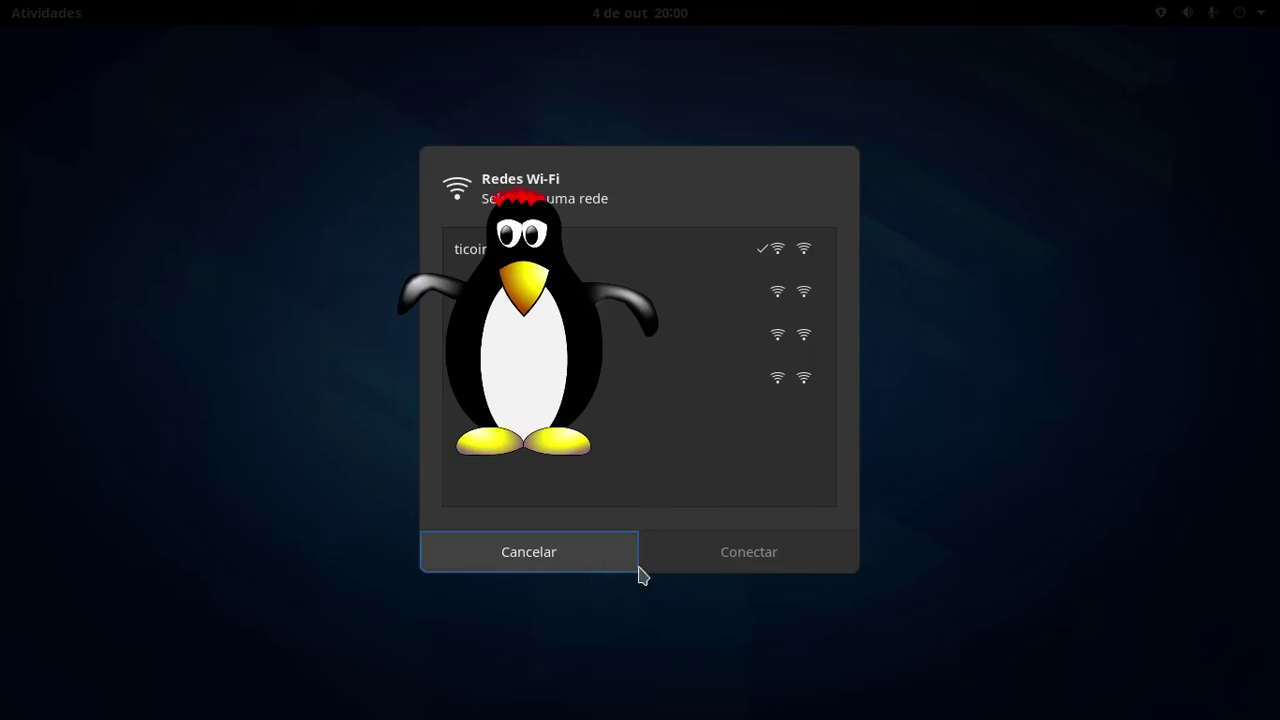
click(561, 565)
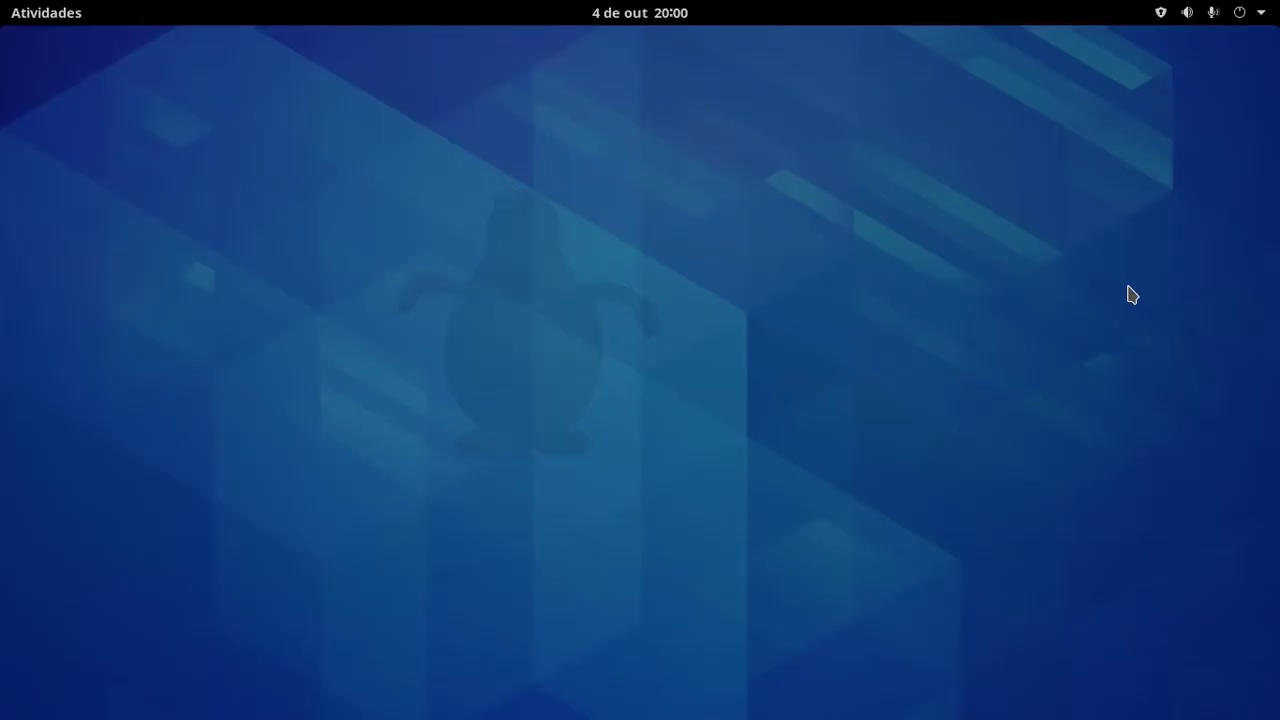
- Show the Bluetooth options in the system status area and close them without changing anything
click(1242, 20)
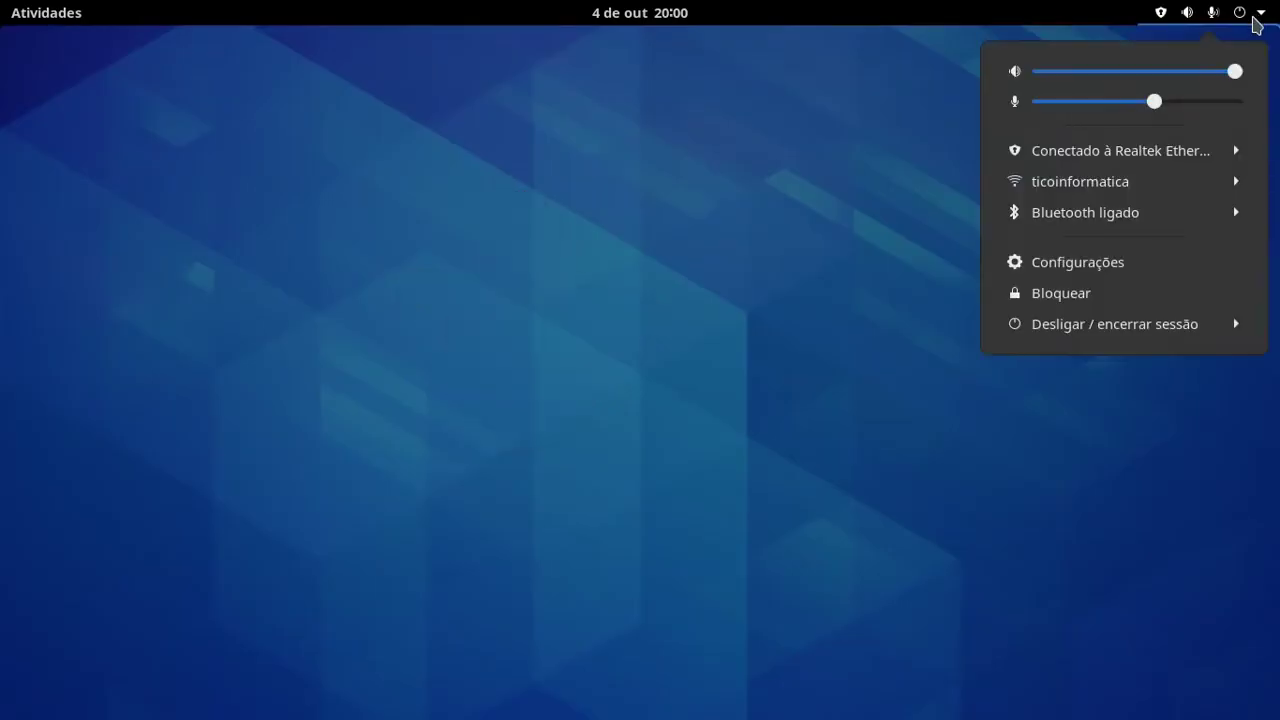
click(1139, 214)
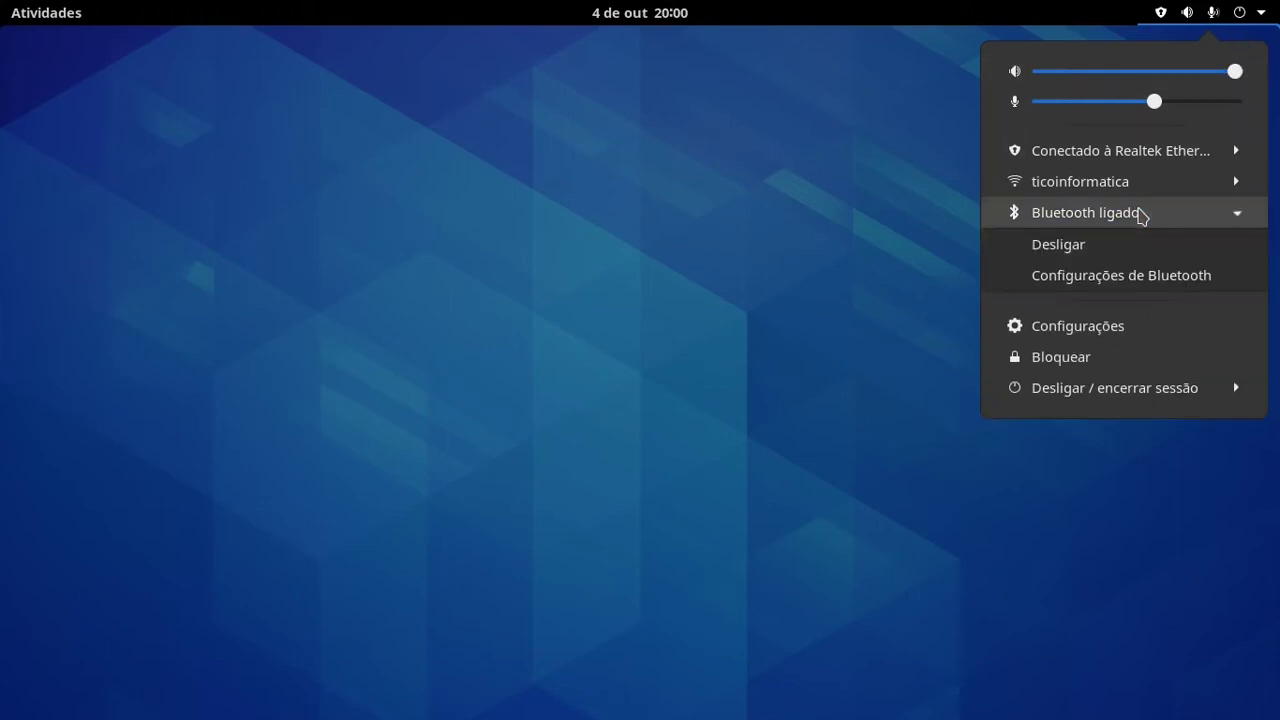
click(1150, 20)
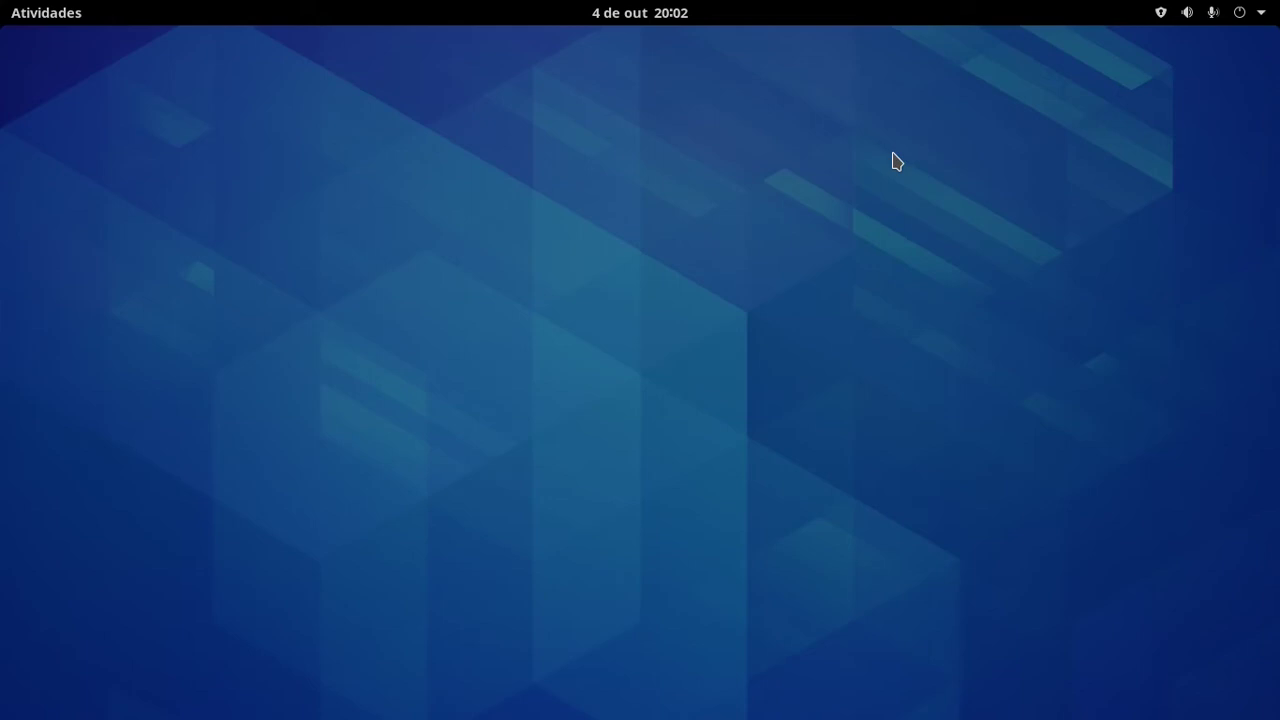
- Open the image IMG-20210910-WA0000.jpg received over Bluetooth, view it, and close the image viewer
click(531, 134)
mouse_move(551, 100)
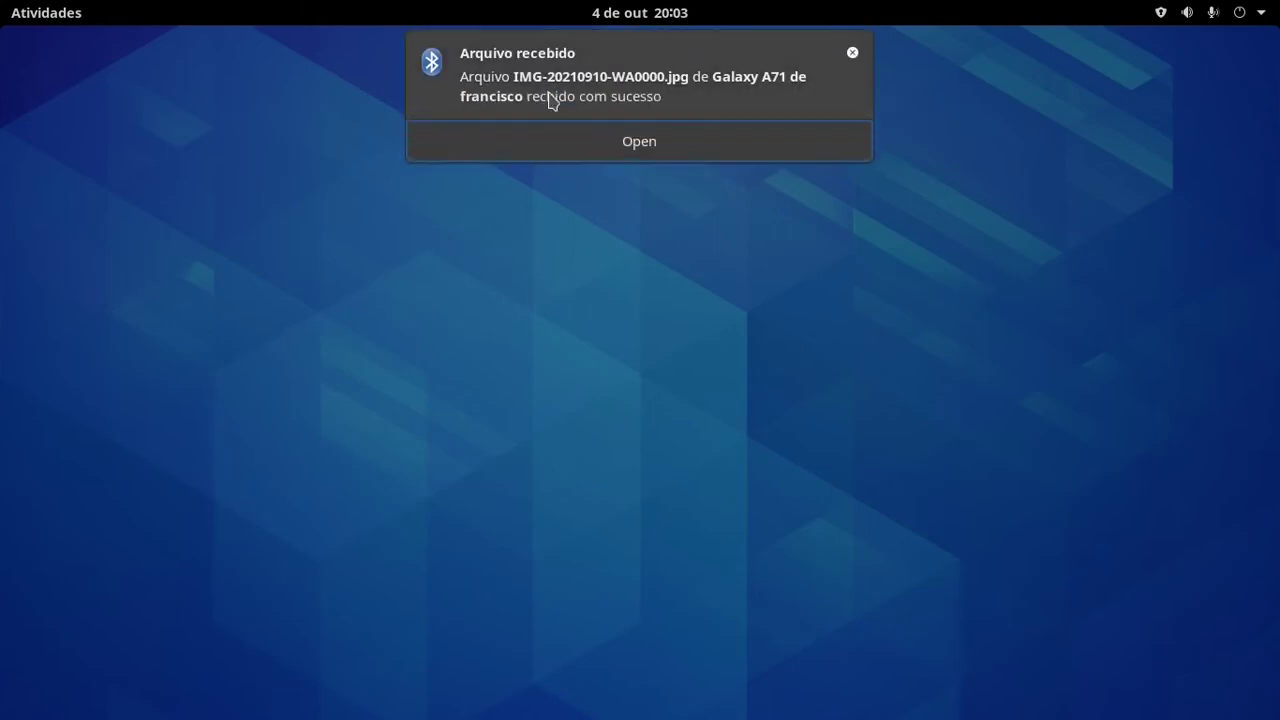
click(611, 143)
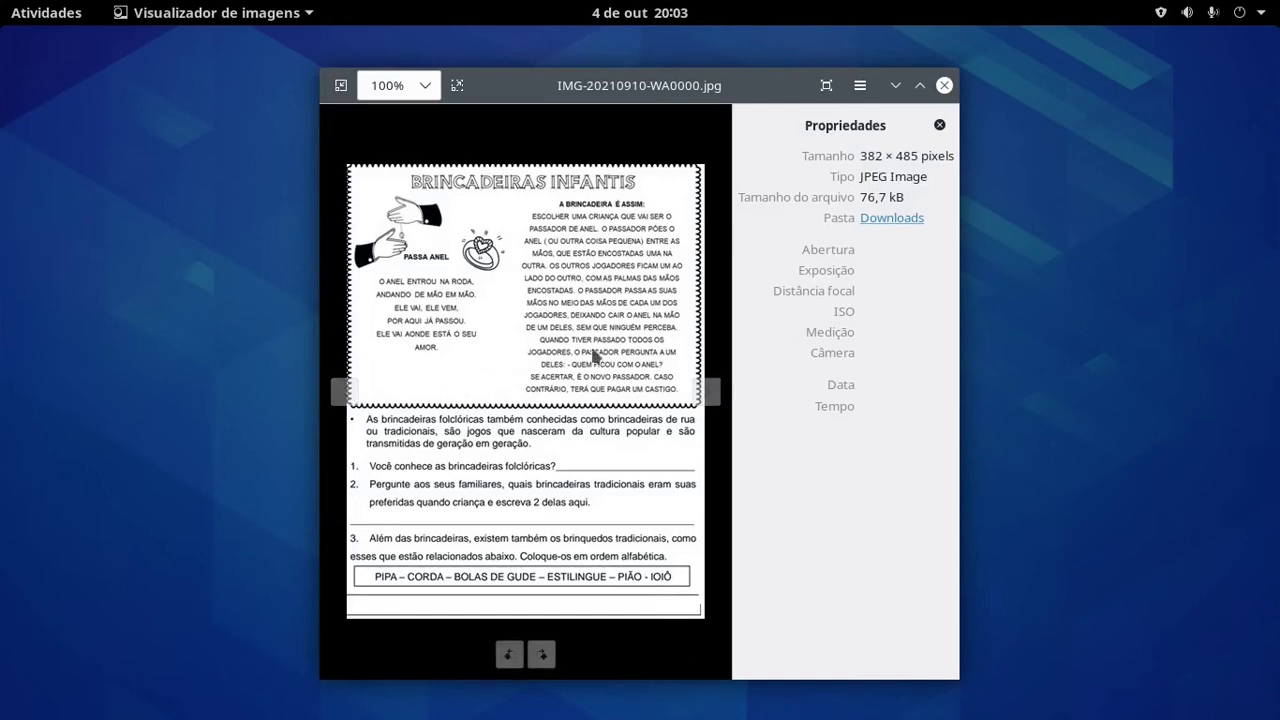
click(943, 87)
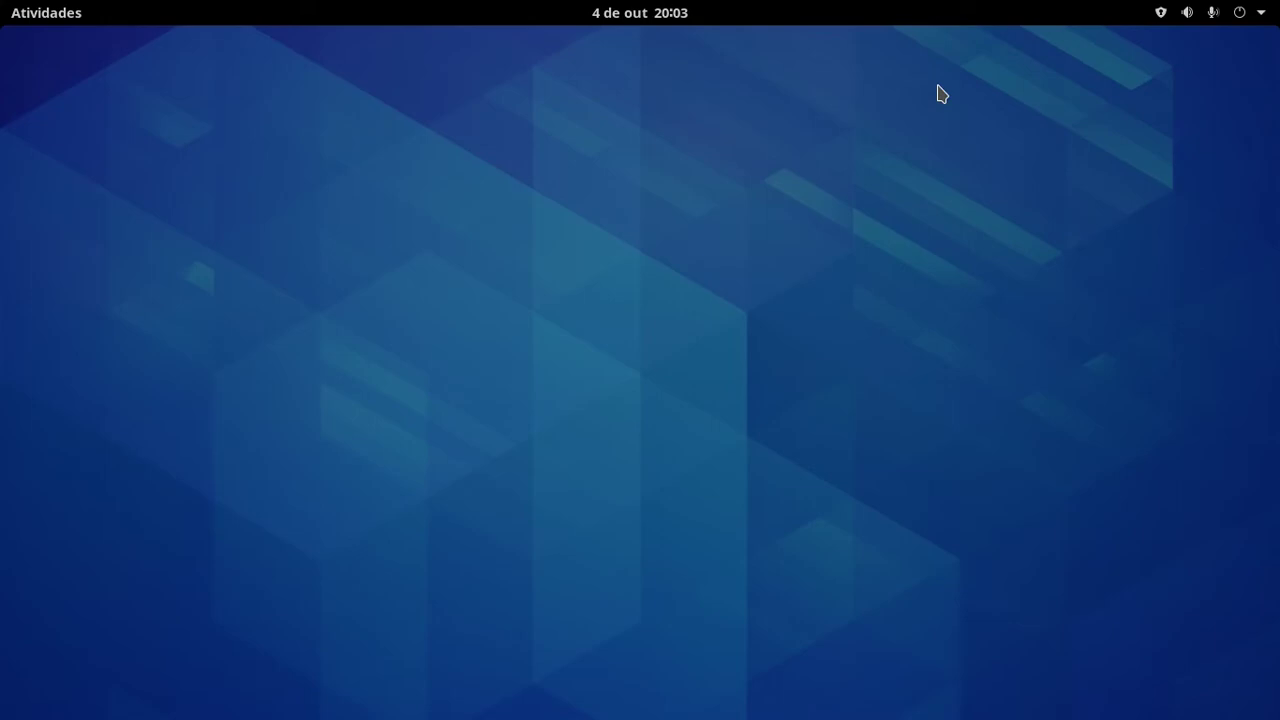
- Search the applications for "sy", launch the Synaptic package manager, and authenticate with the administrator password
key(super+a)
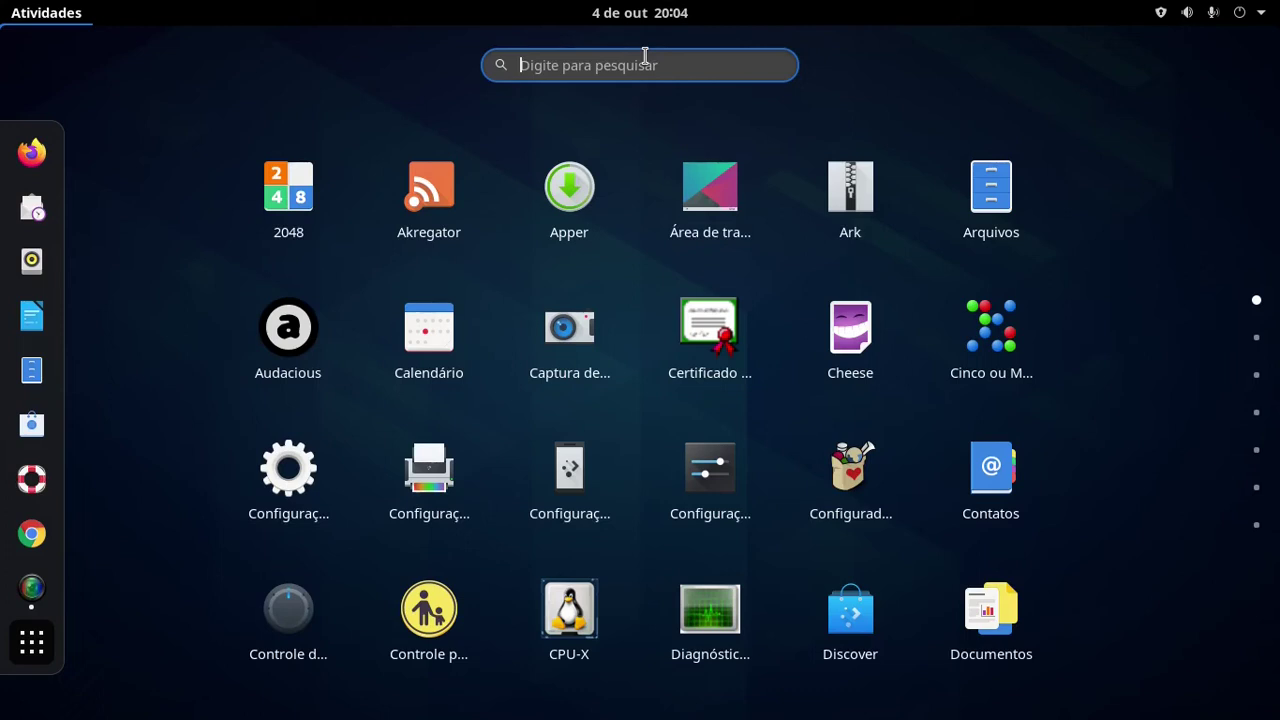
text(sy)
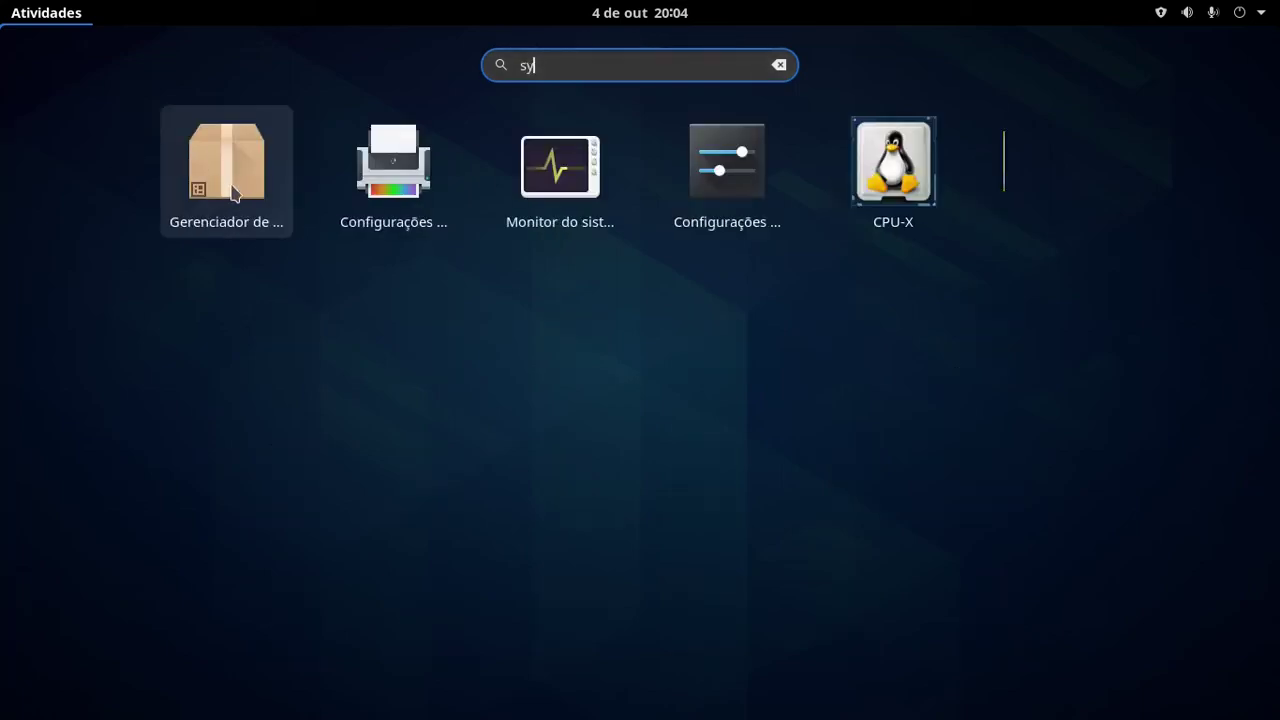
click(228, 180)
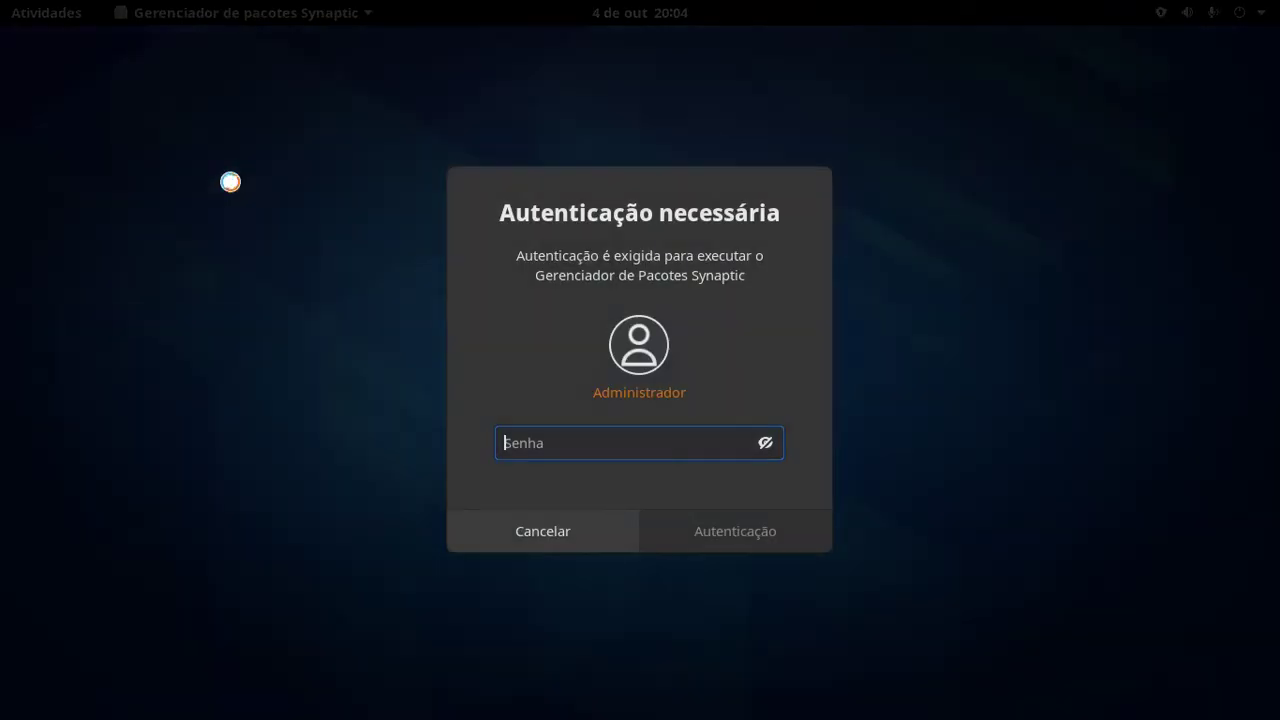
text(*****)
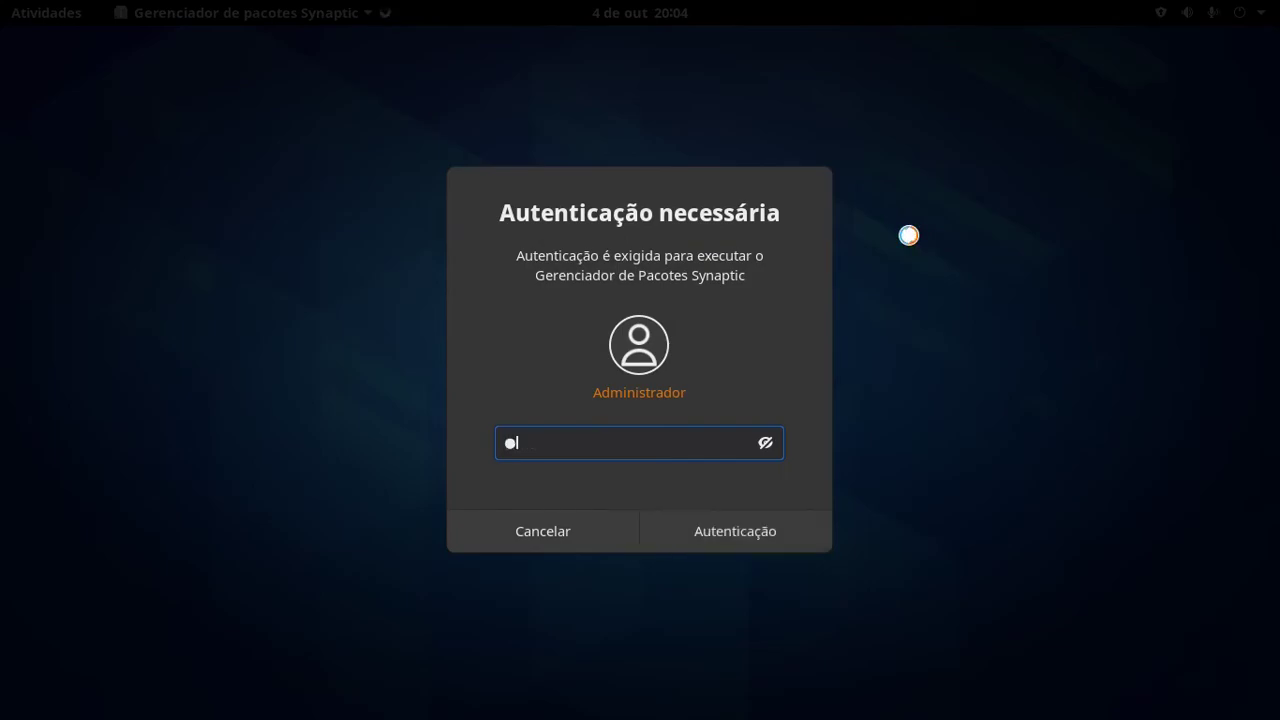
key(Return)
- Search the Synaptic packages for "hplip", review the HP printing packages, and close Synaptic
click(1241, 110)
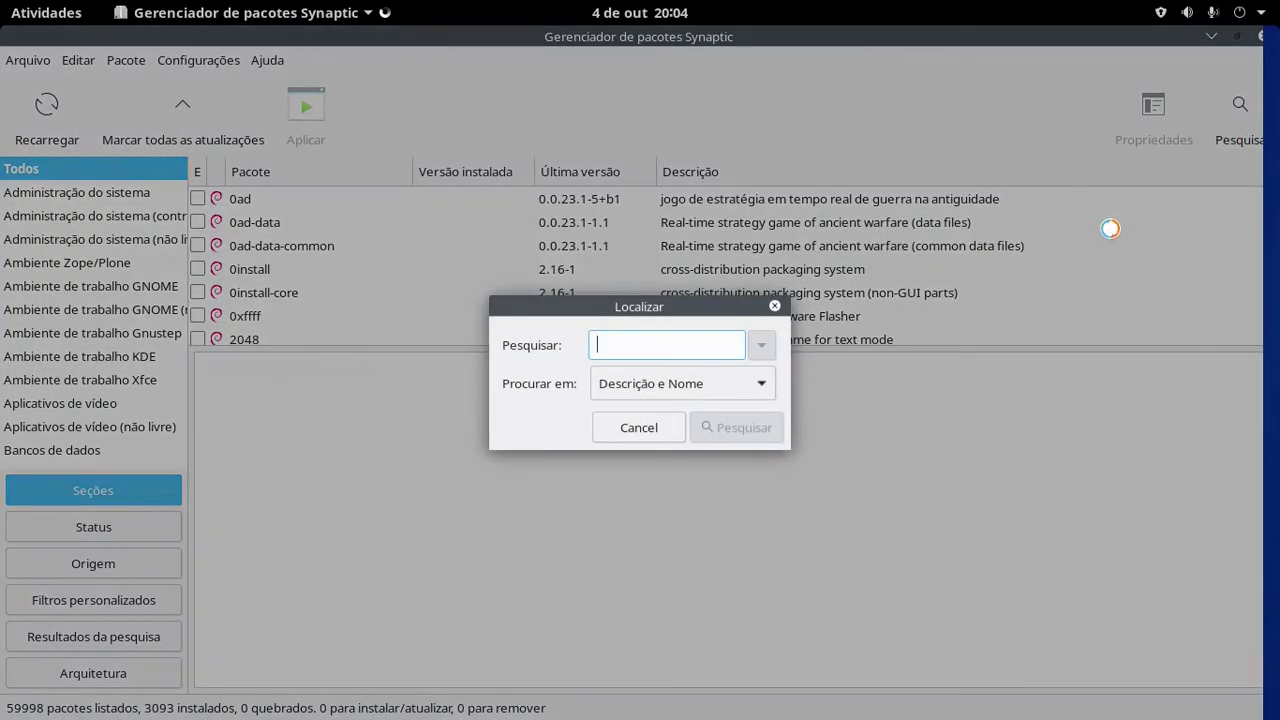
text(hpli)
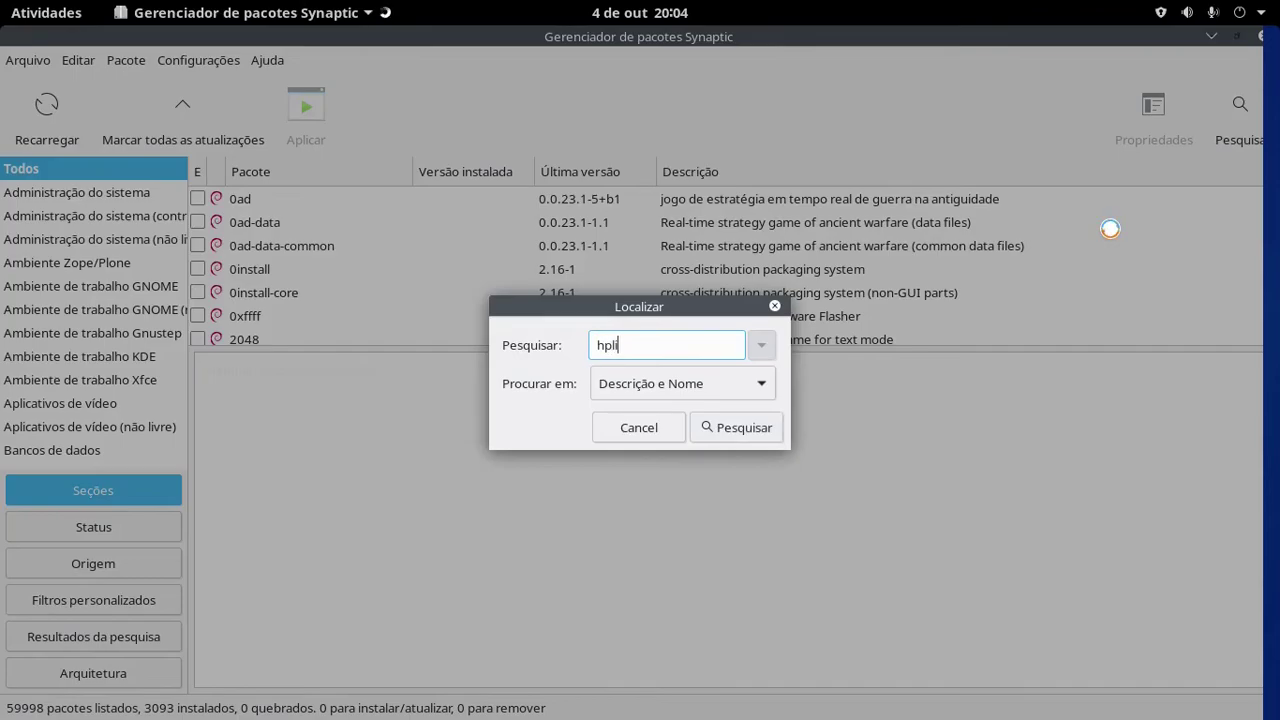
key(Return)
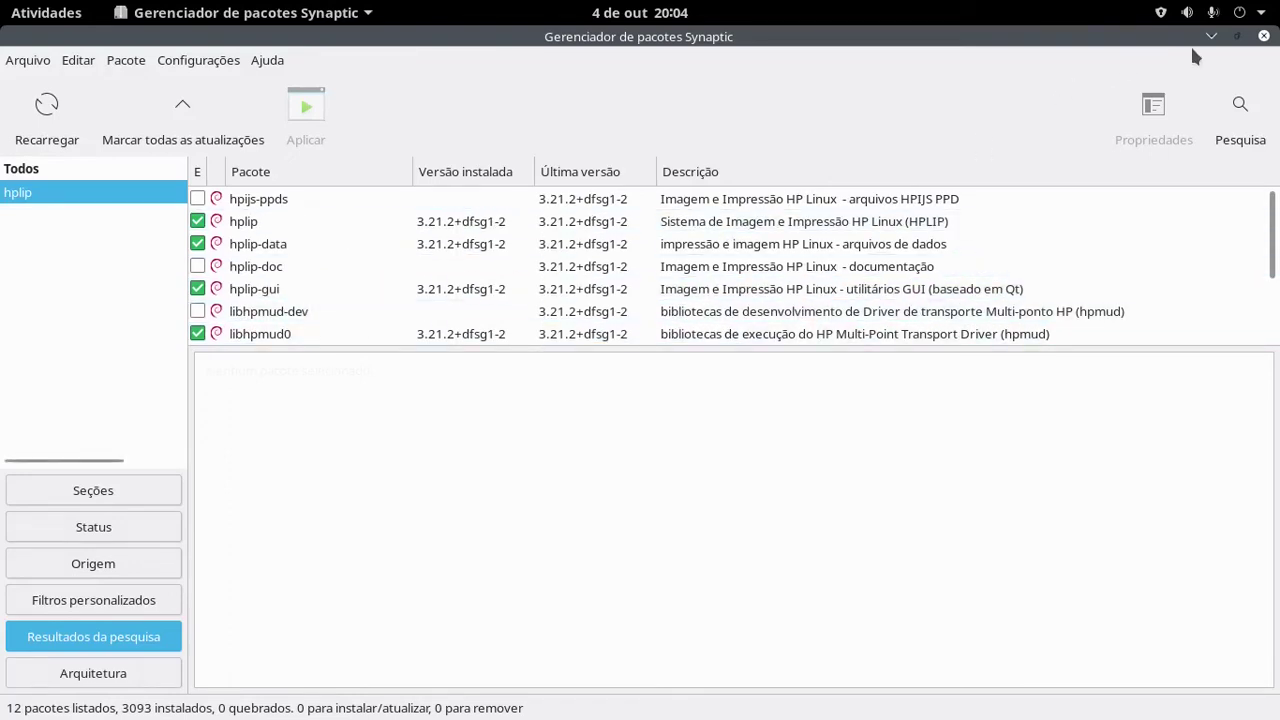
click(1264, 36)
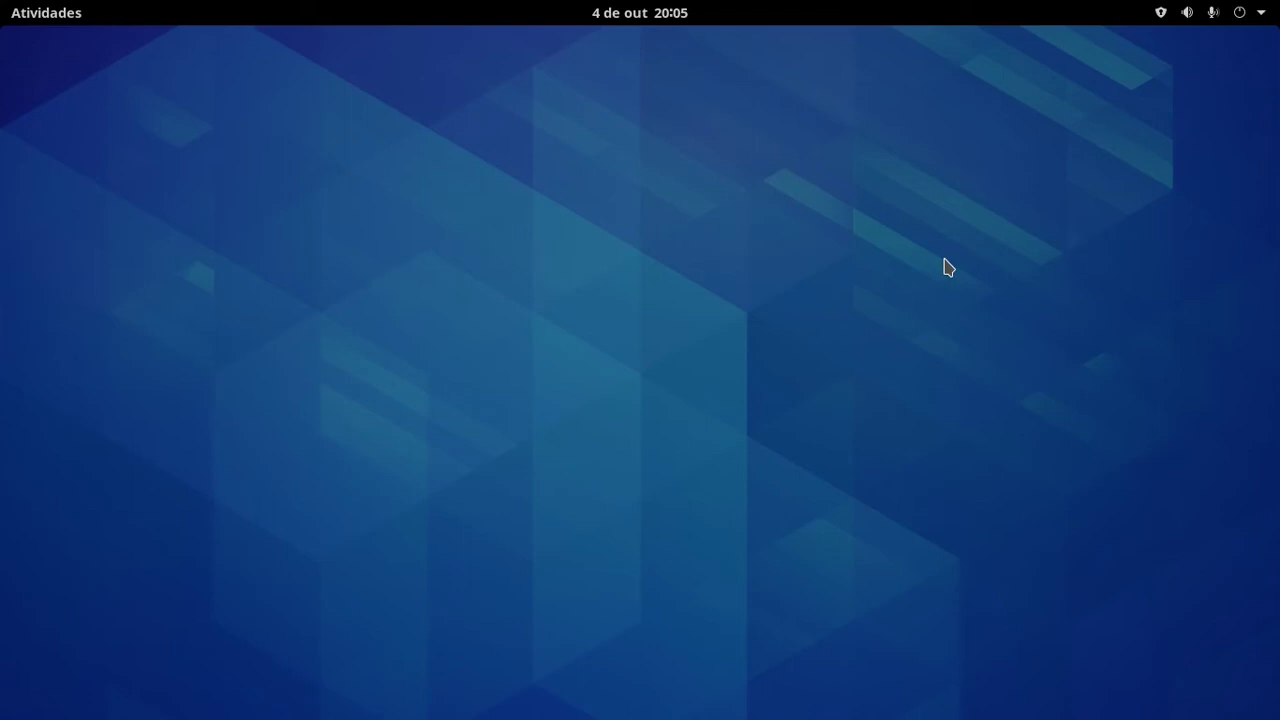
- Open the printer settings, unlock them with the administrator password, and close the window after viewing the configured printers
key(super+a)
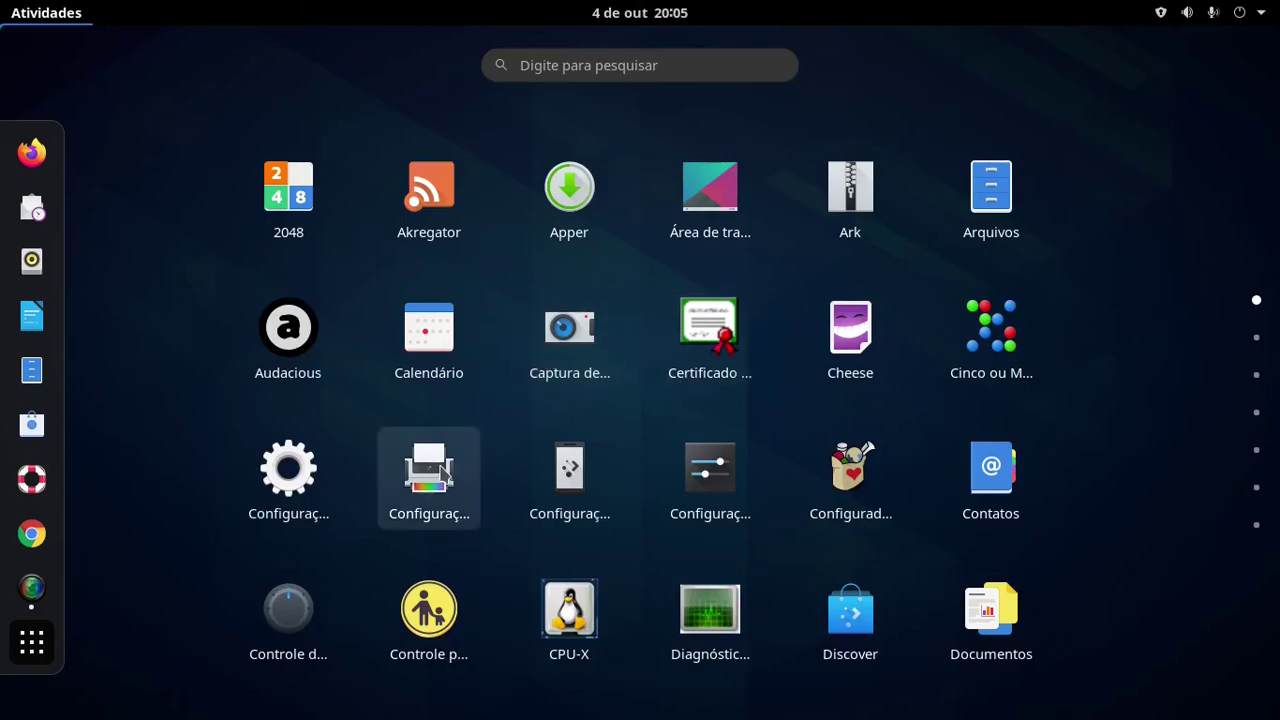
click(441, 476)
drag(777, 202, 762, 208)
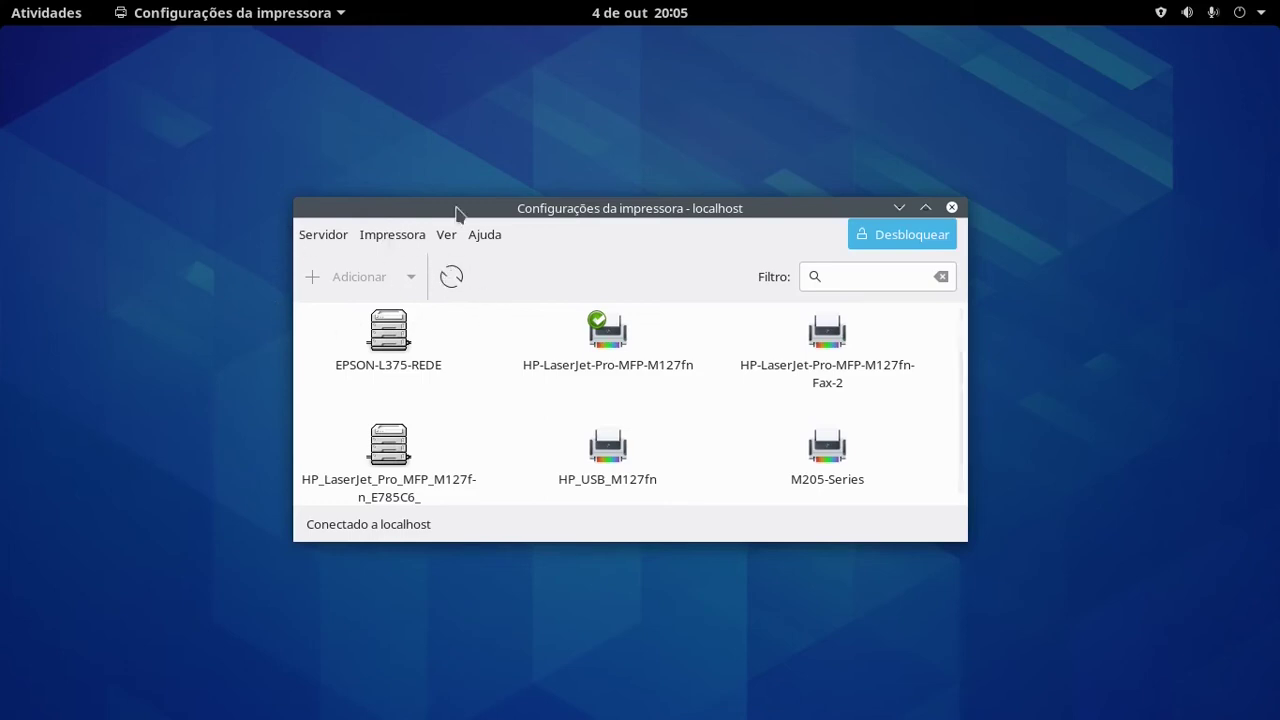
click(862, 236)
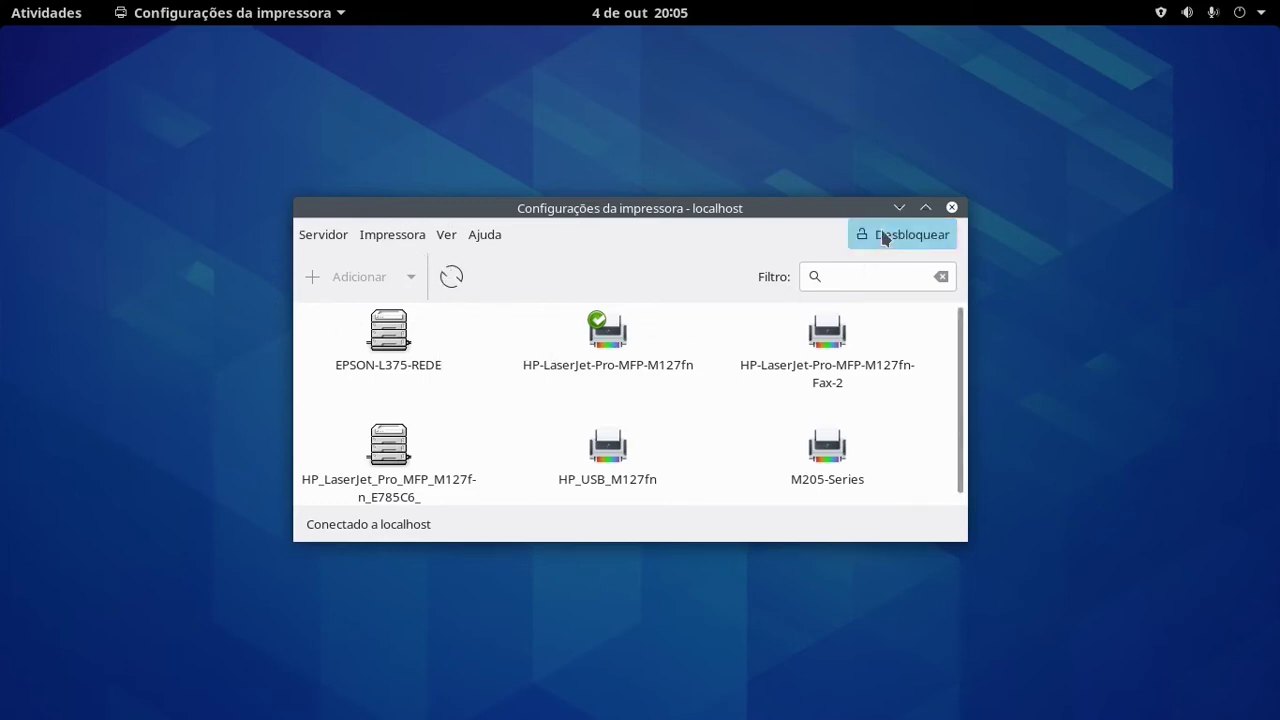
text(******)
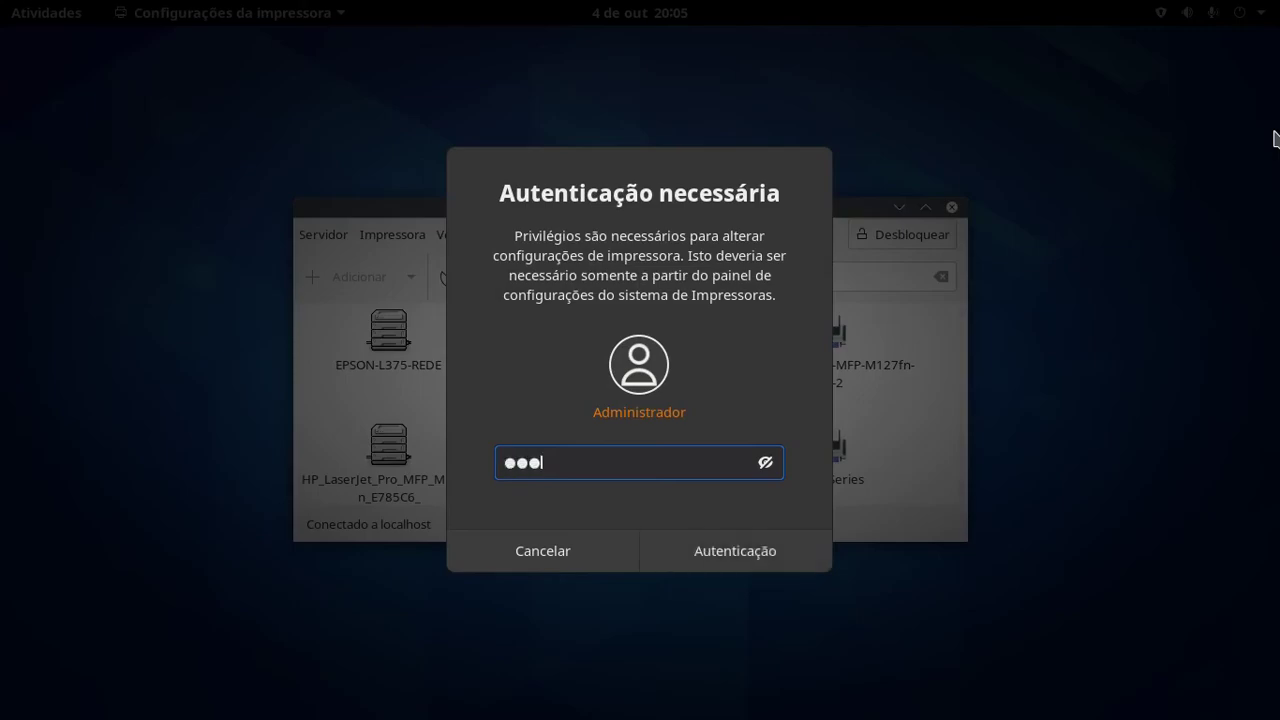
key(Return)
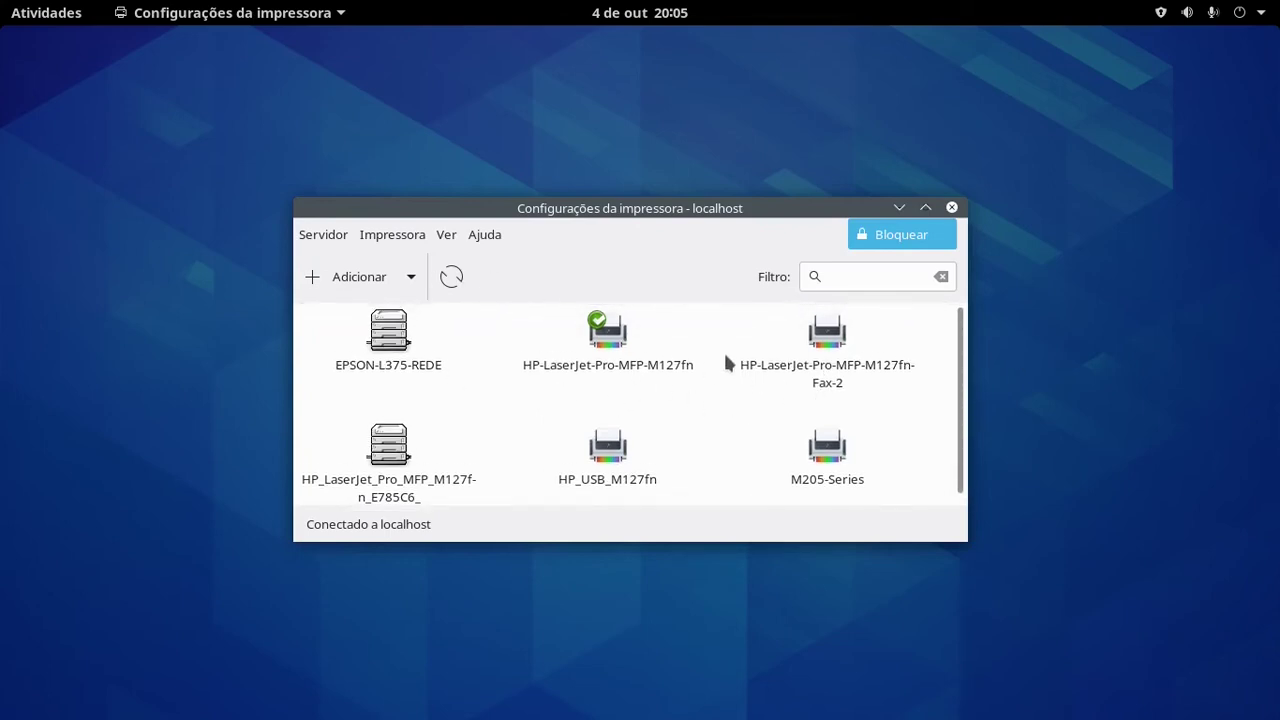
click(951, 209)
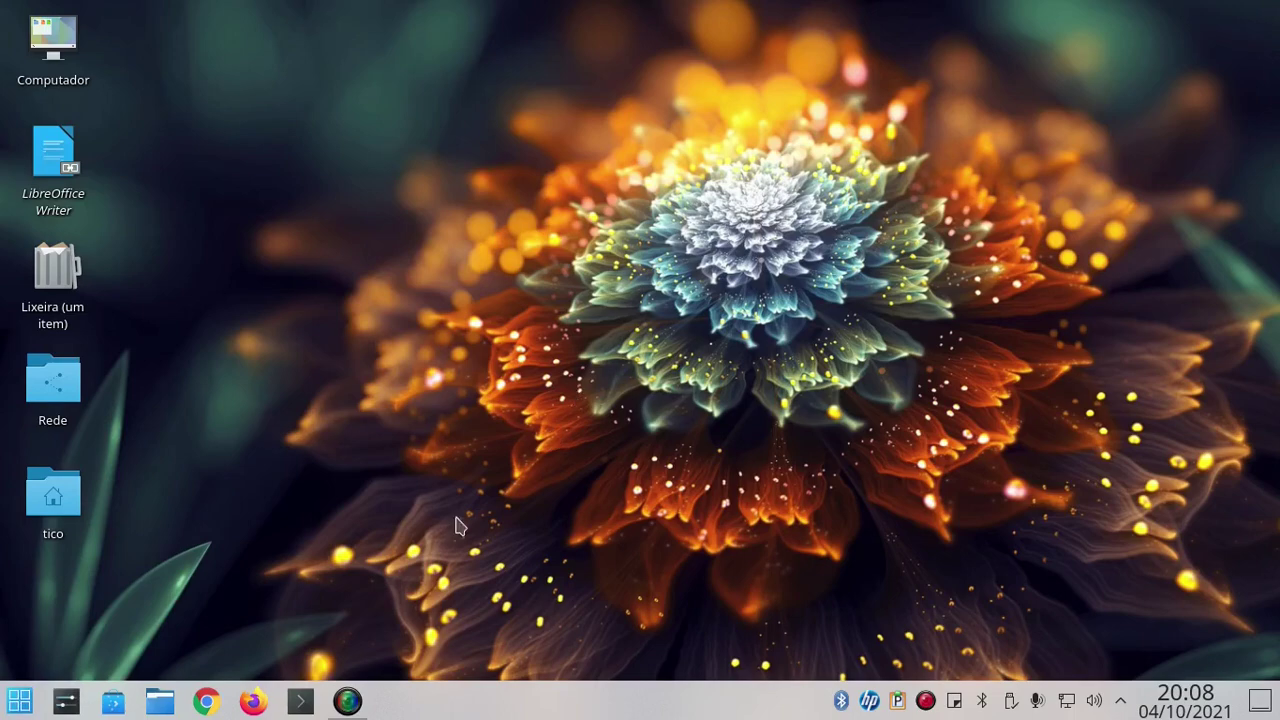
- Show the favourite applications in the KDE Plasma application launcher and close the launcher
click(670, 405)
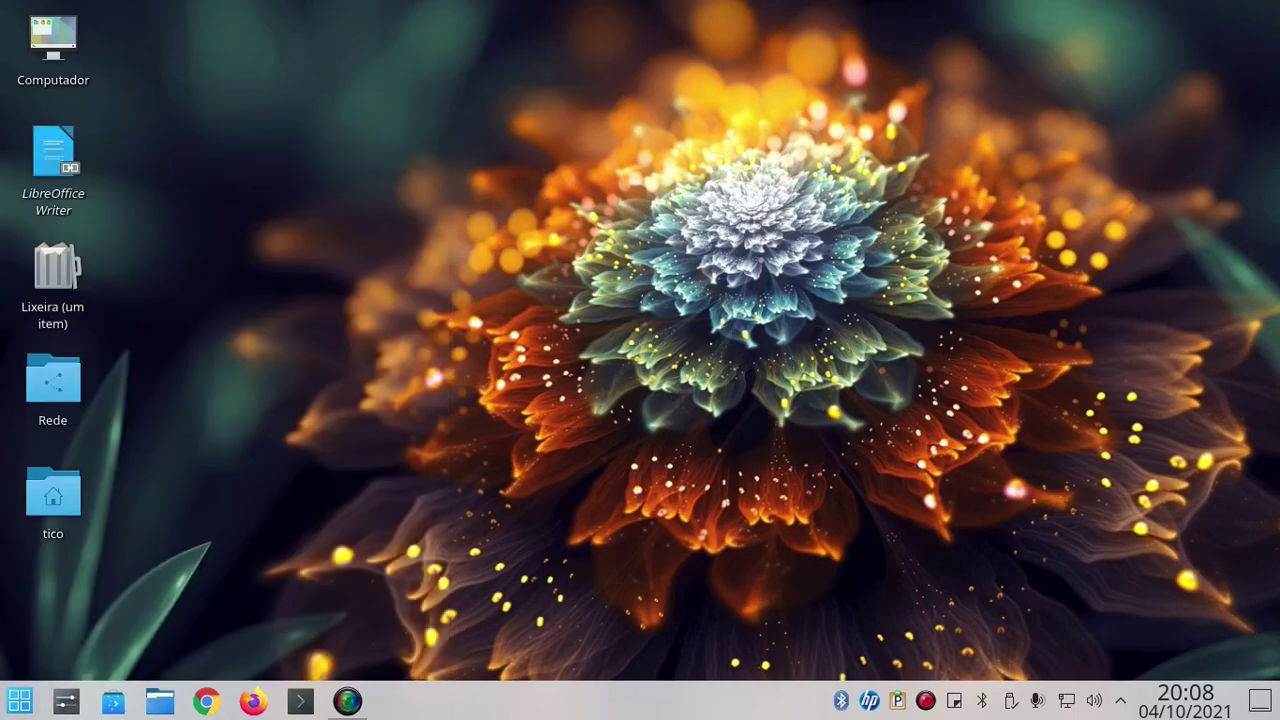
click(18, 701)
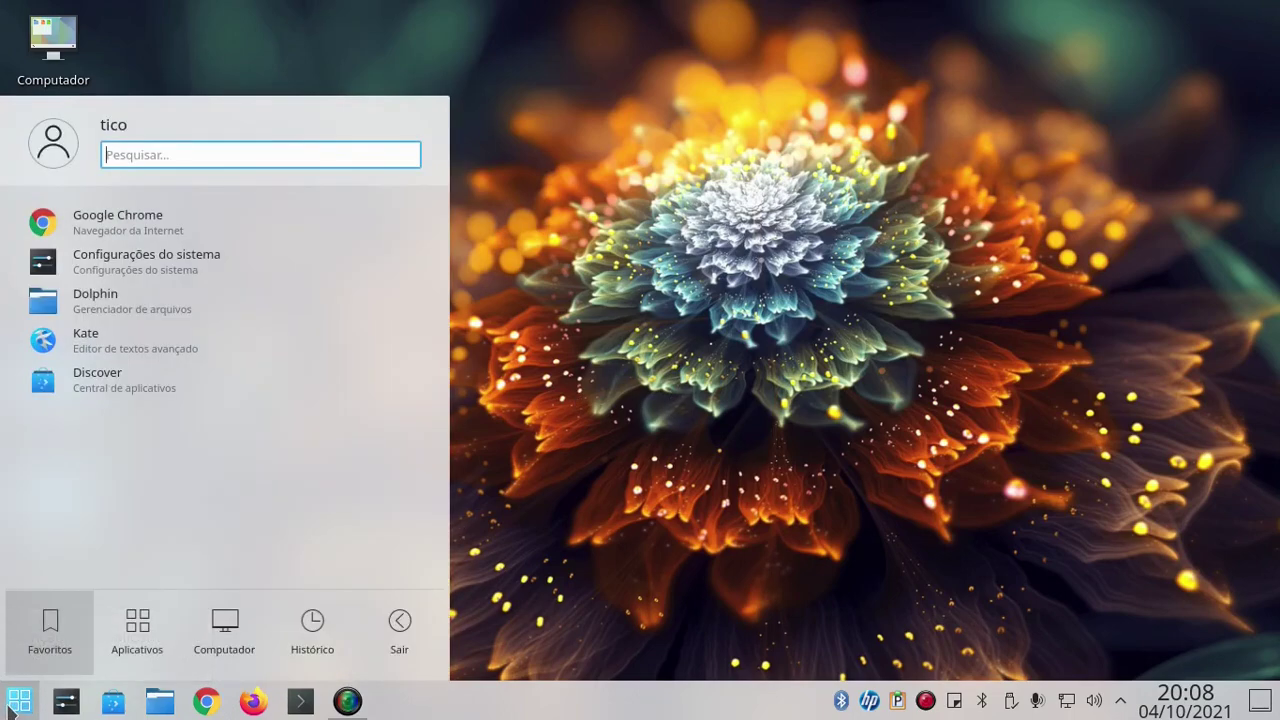
click(655, 305)
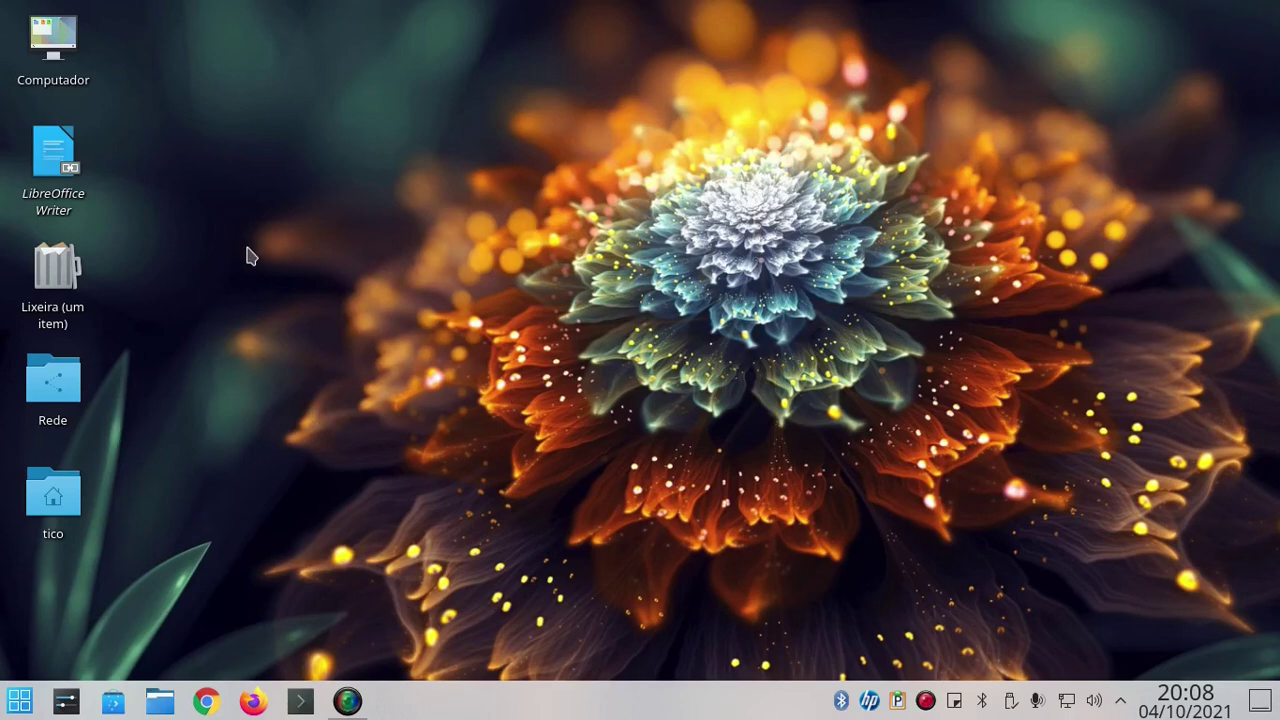
- Browse the Multimídia applications in the launcher past Kdenlive to SimpleScreenRecorder, and show the recently used applications
click(22, 705)
click(163, 632)
click(159, 496)
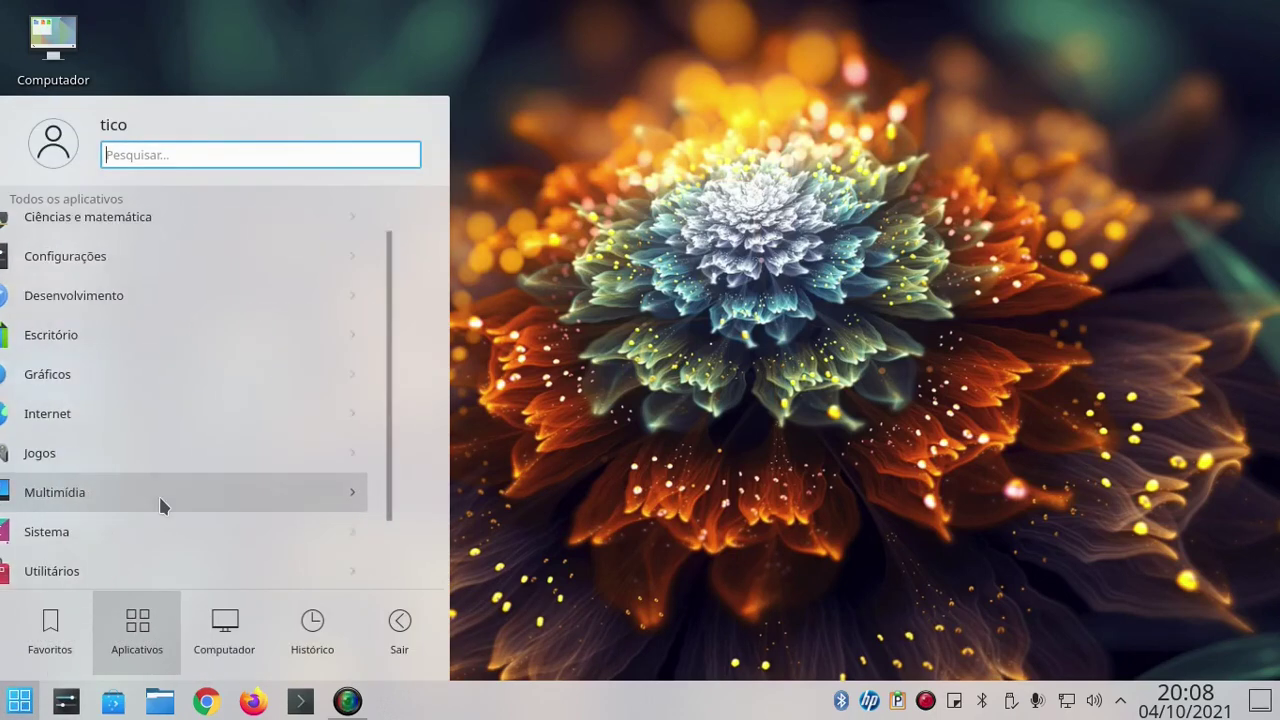
scroll(277, 427, down, 1)
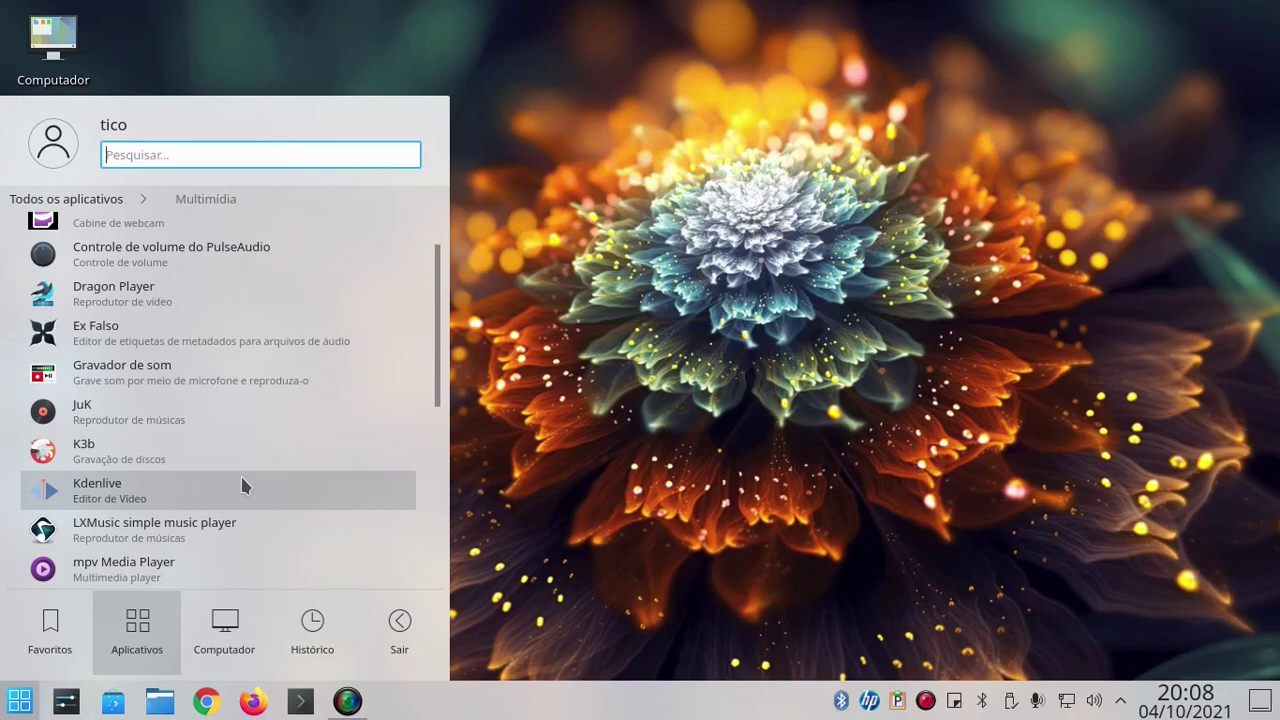
scroll(241, 481, down, 5)
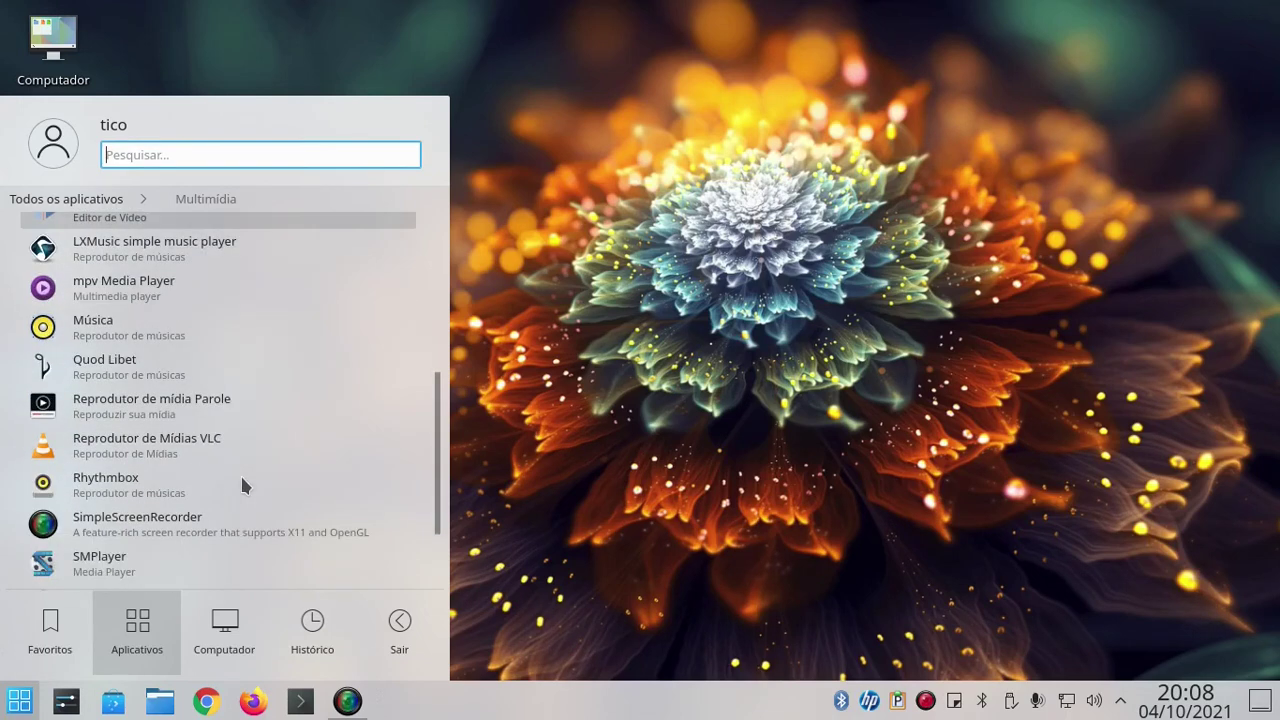
scroll(241, 480, down, 1)
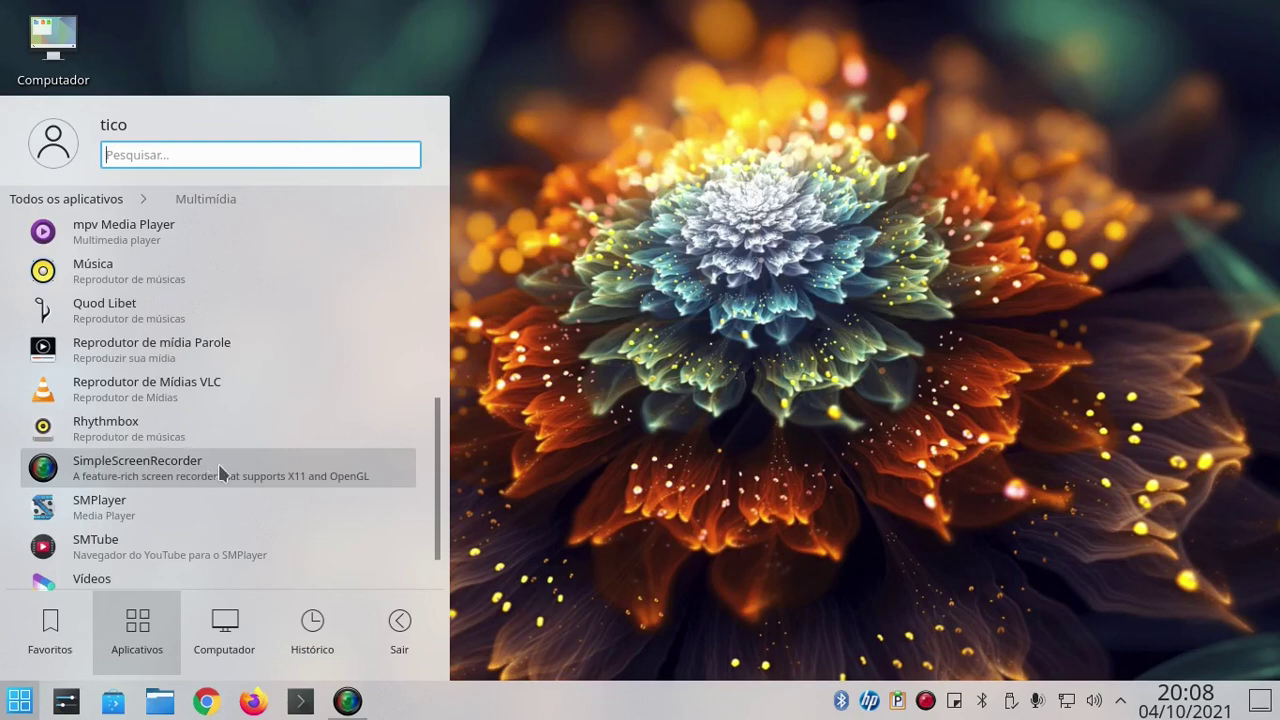
click(248, 464)
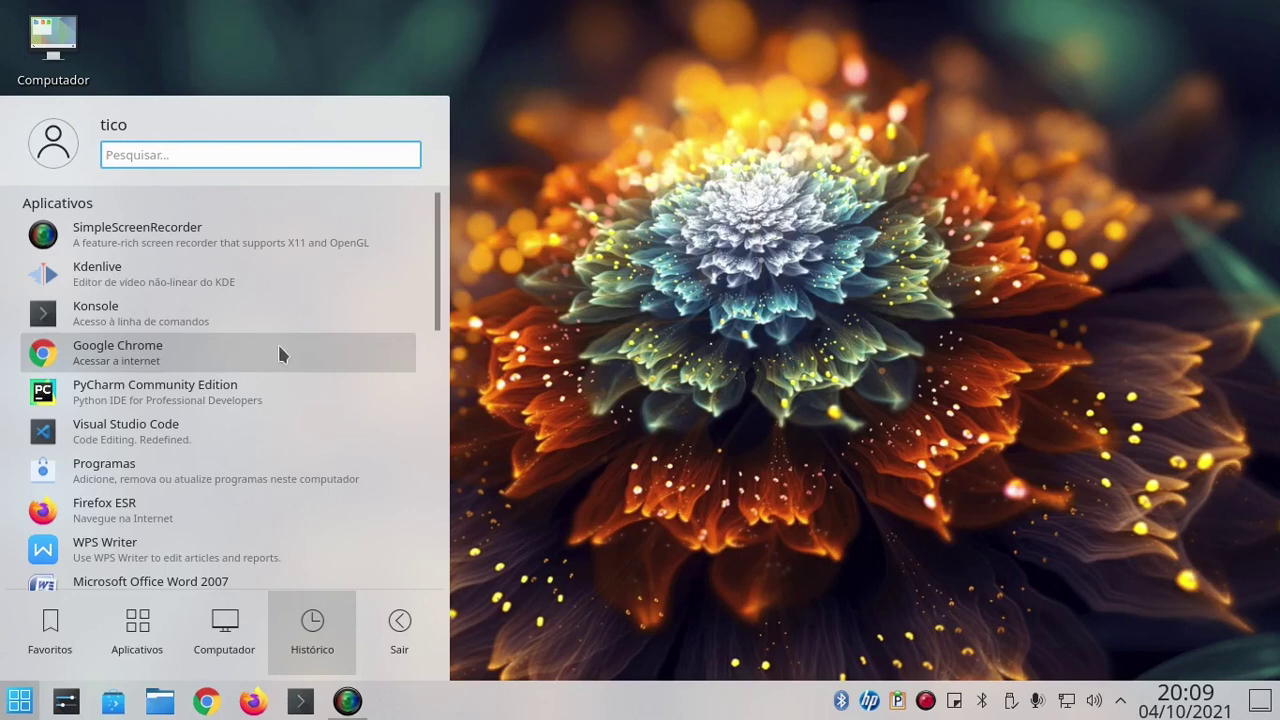
- Launch Microsoft Office Word 2007 from the recently used applications, view the blank document, and close Word
scroll(240, 400, down, 3)
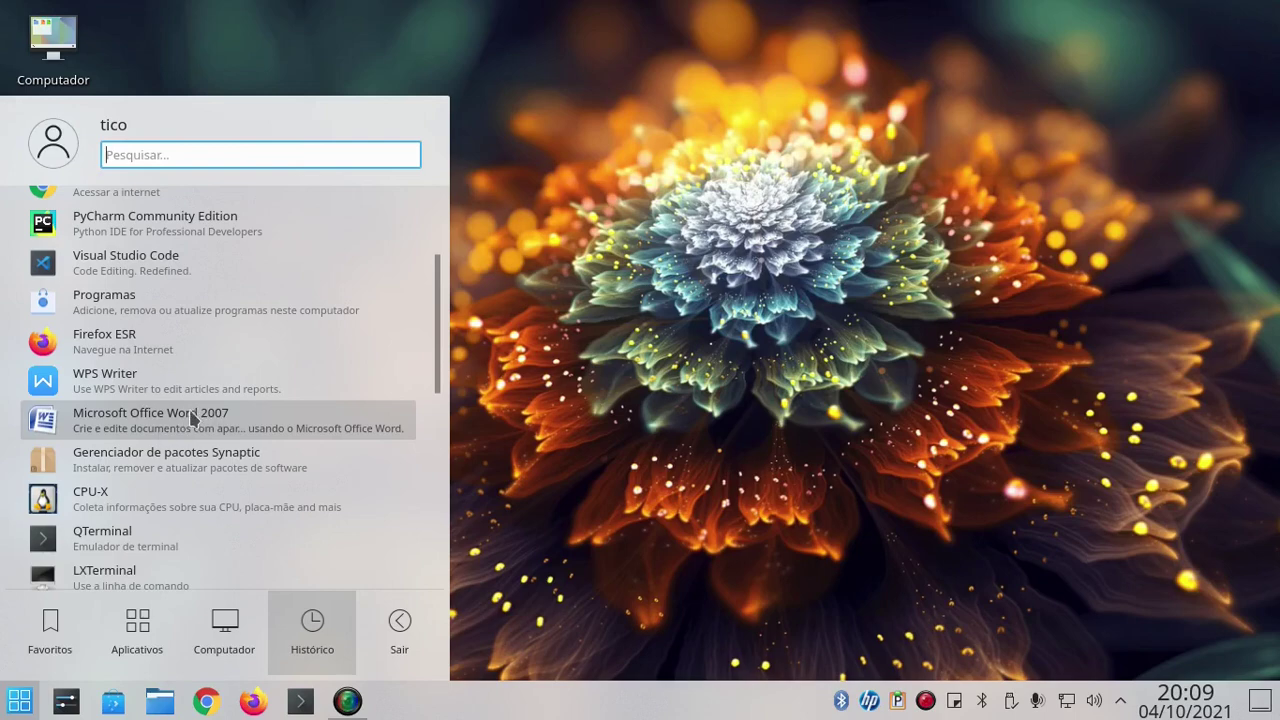
click(188, 419)
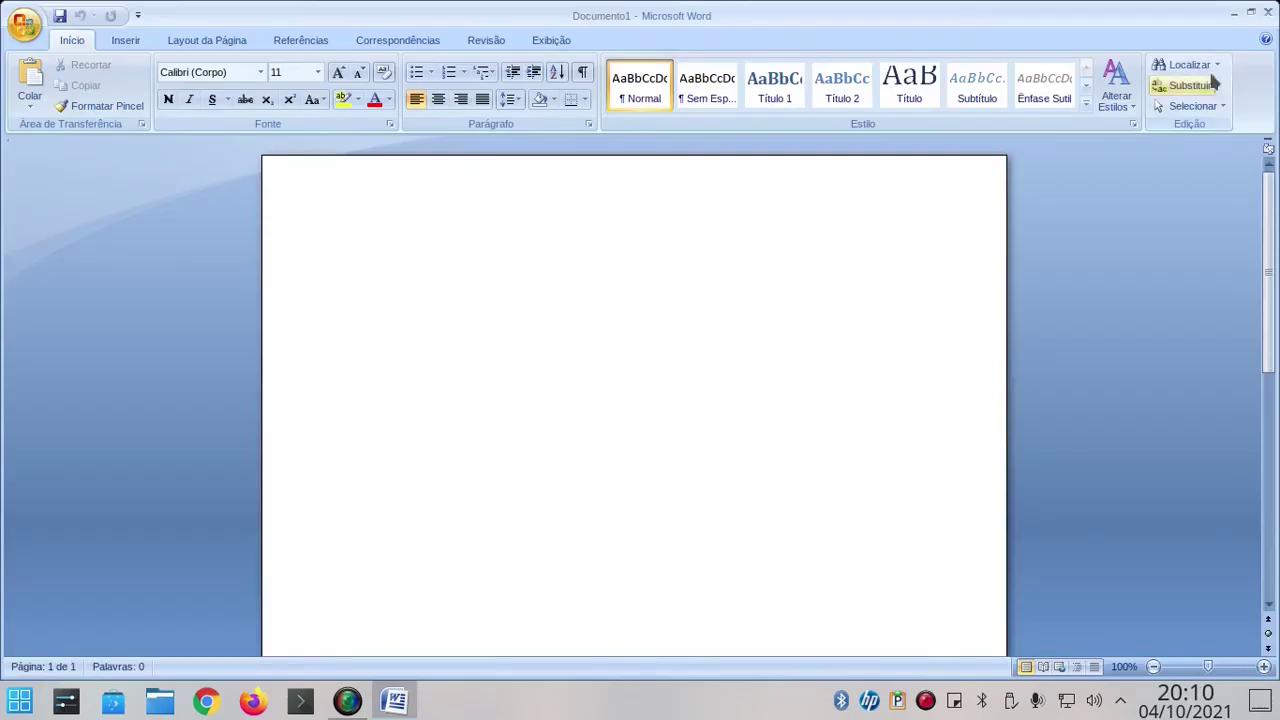
click(1266, 12)
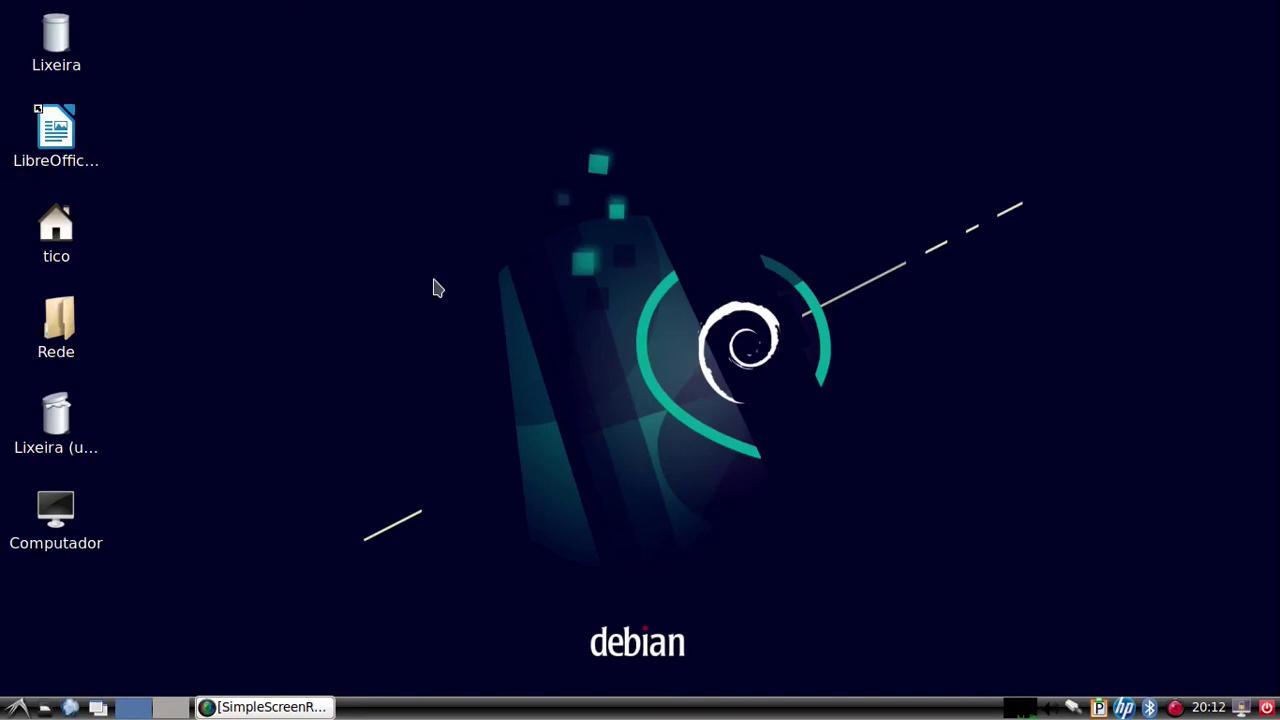
- On the LXDE desktop, launch Microsoft Office Word 2007 from the Wine programs, view the blank document, and close Word
click(16, 710)
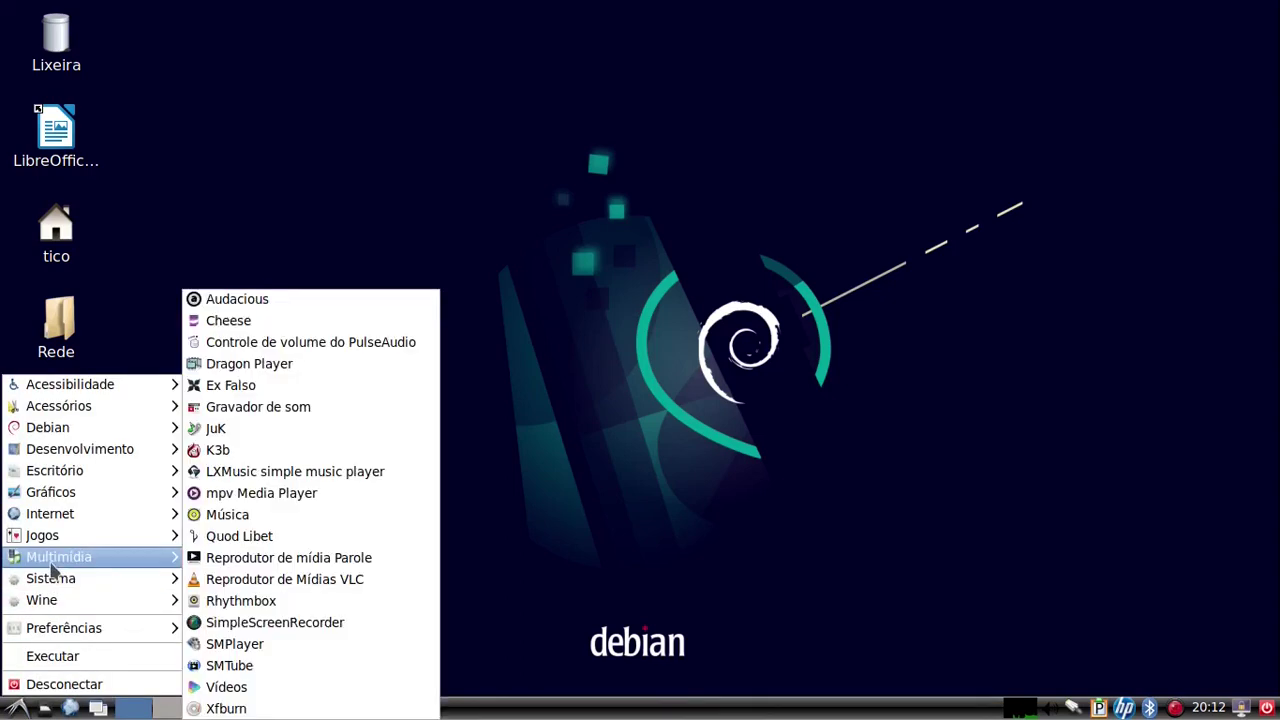
mouse_move(60, 609)
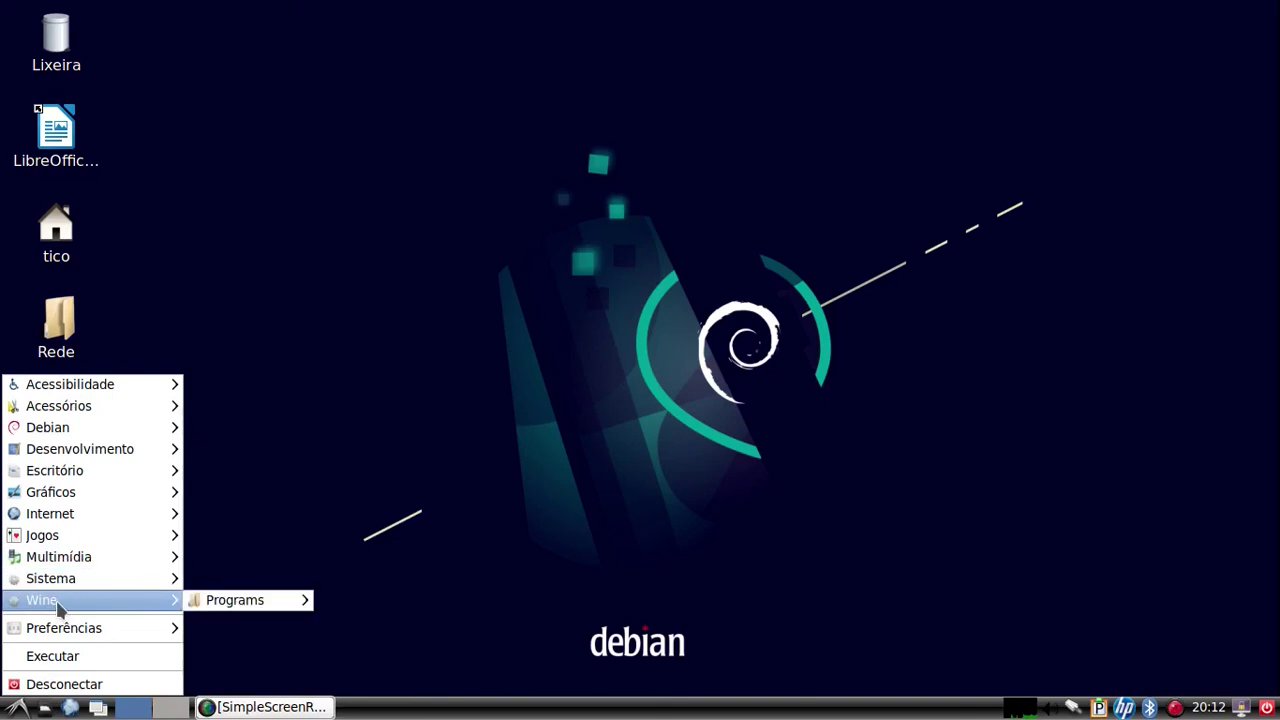
mouse_move(243, 606)
mouse_move(380, 606)
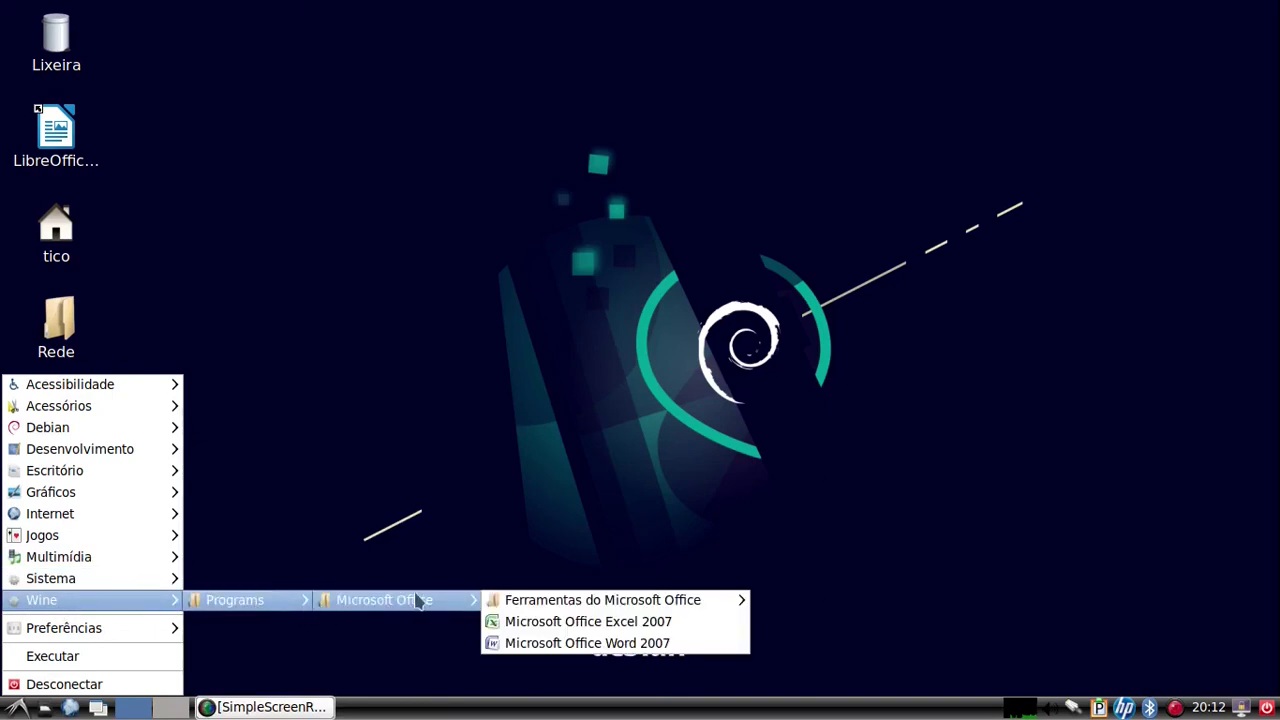
click(587, 643)
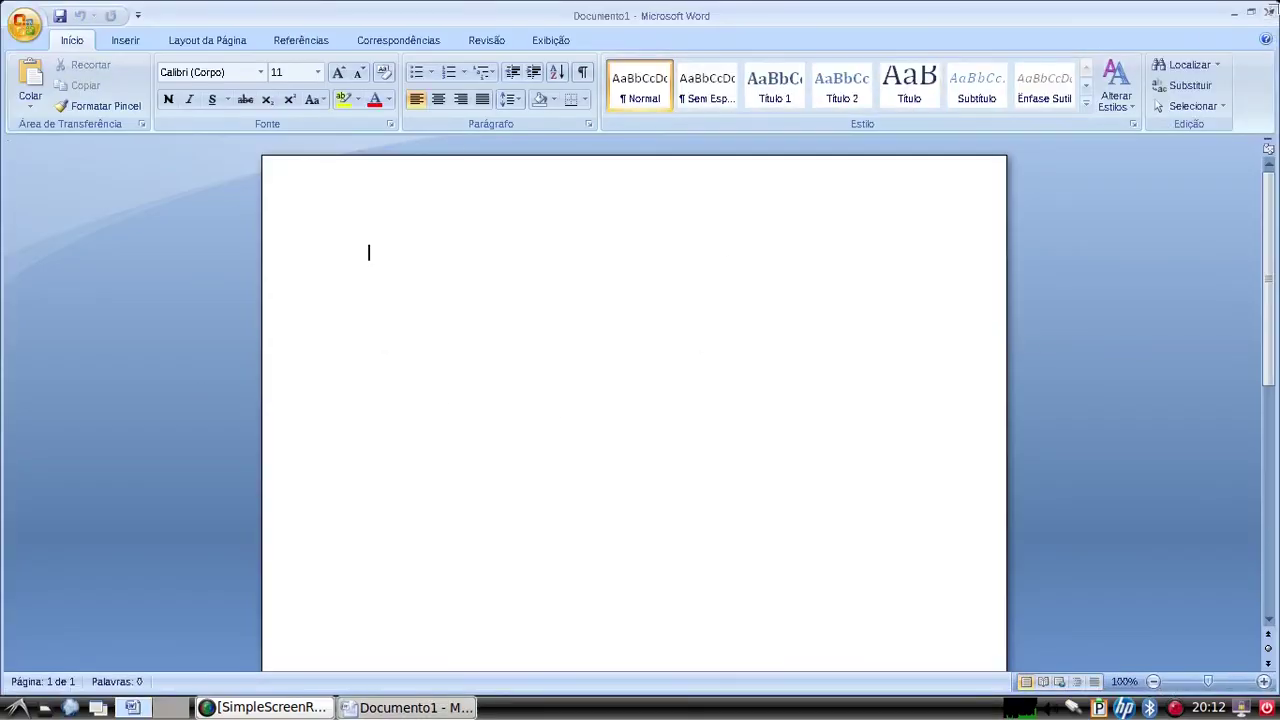
click(1267, 14)
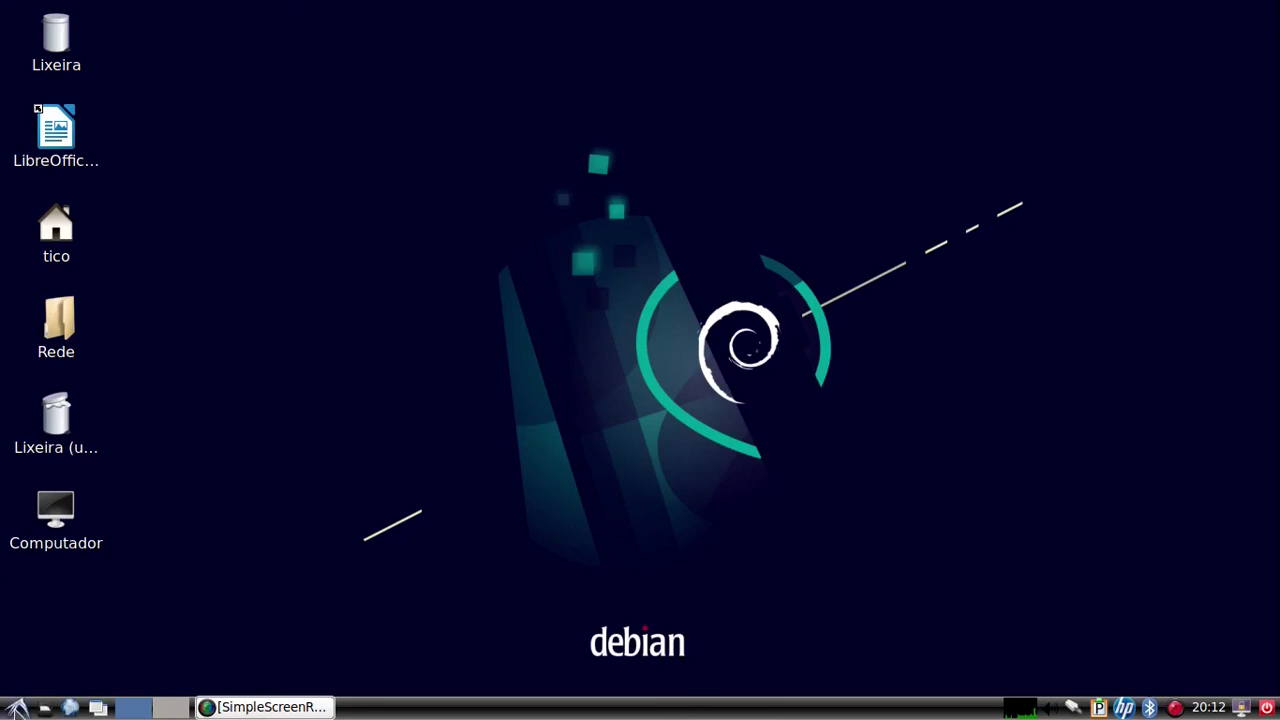
- Browse the LXDE application categories, including Escritório and Multimídia, and launch the VLC media player
click(16, 708)
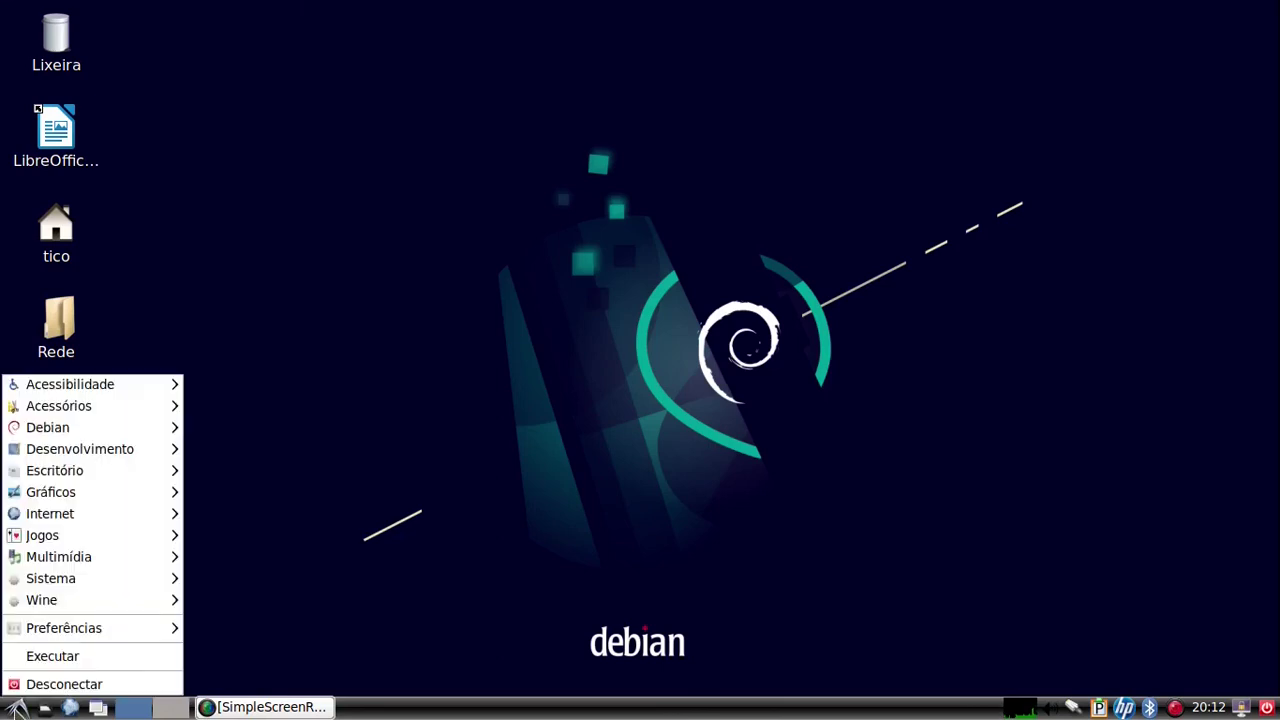
click(16, 708)
click(17, 709)
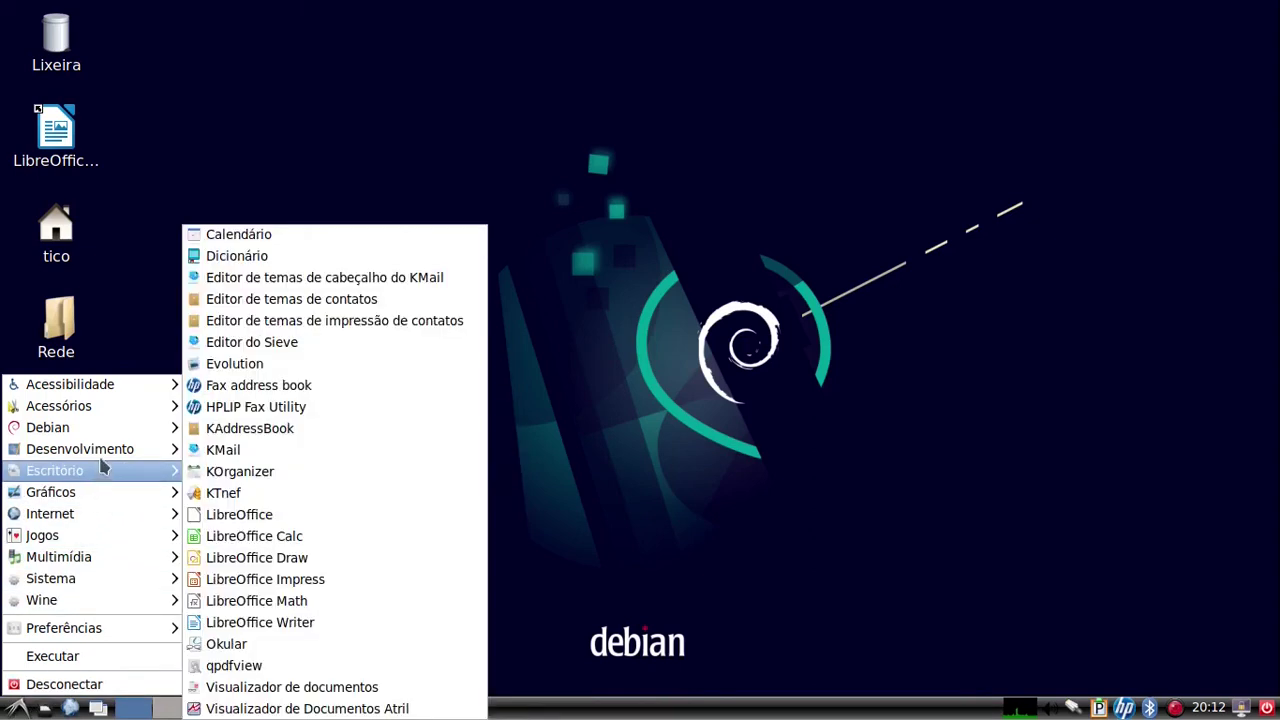
mouse_move(101, 441)
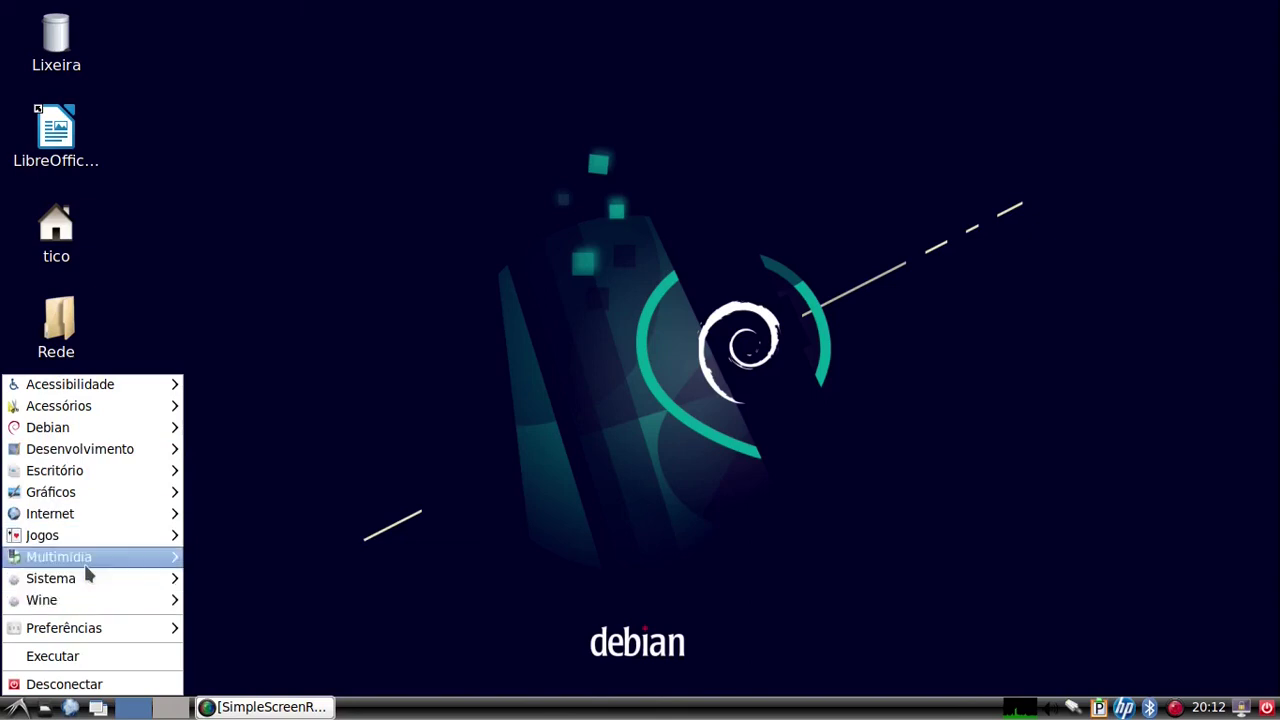
mouse_move(86, 560)
click(277, 578)
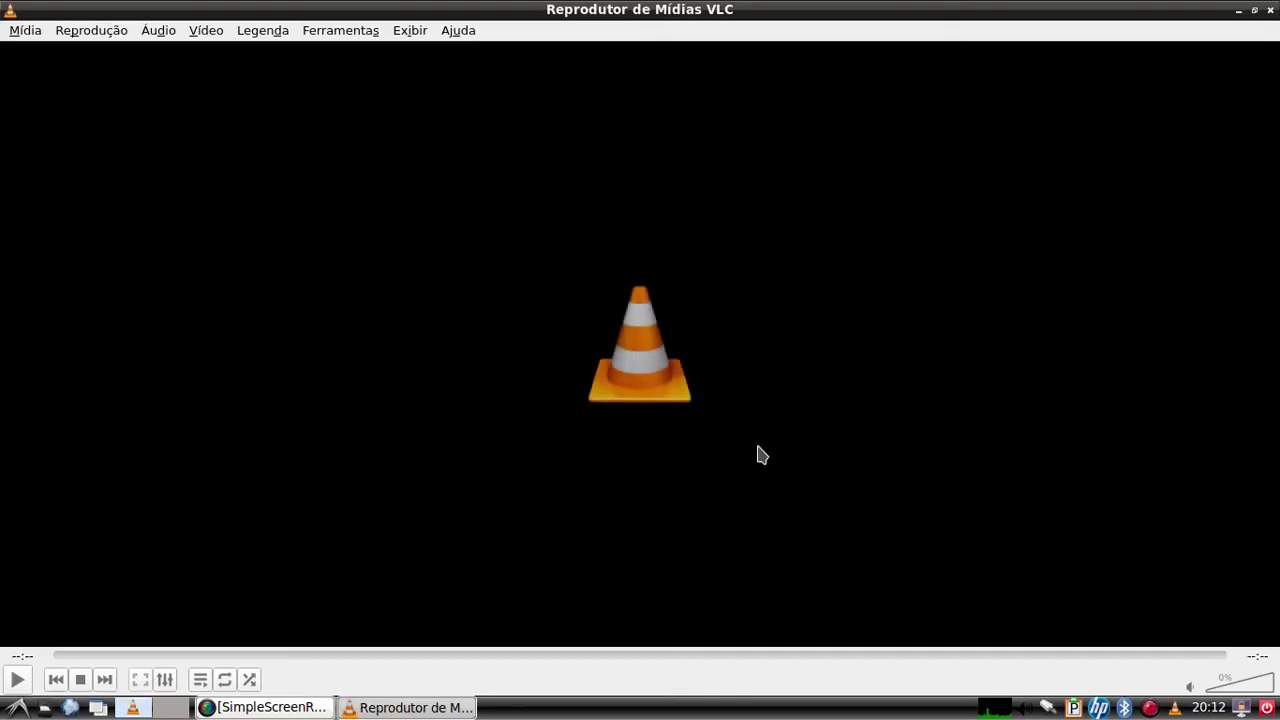
- Open the KILL_BILL_VOL2 disc in VLC, start its playback, and quit the player
click(22, 32)
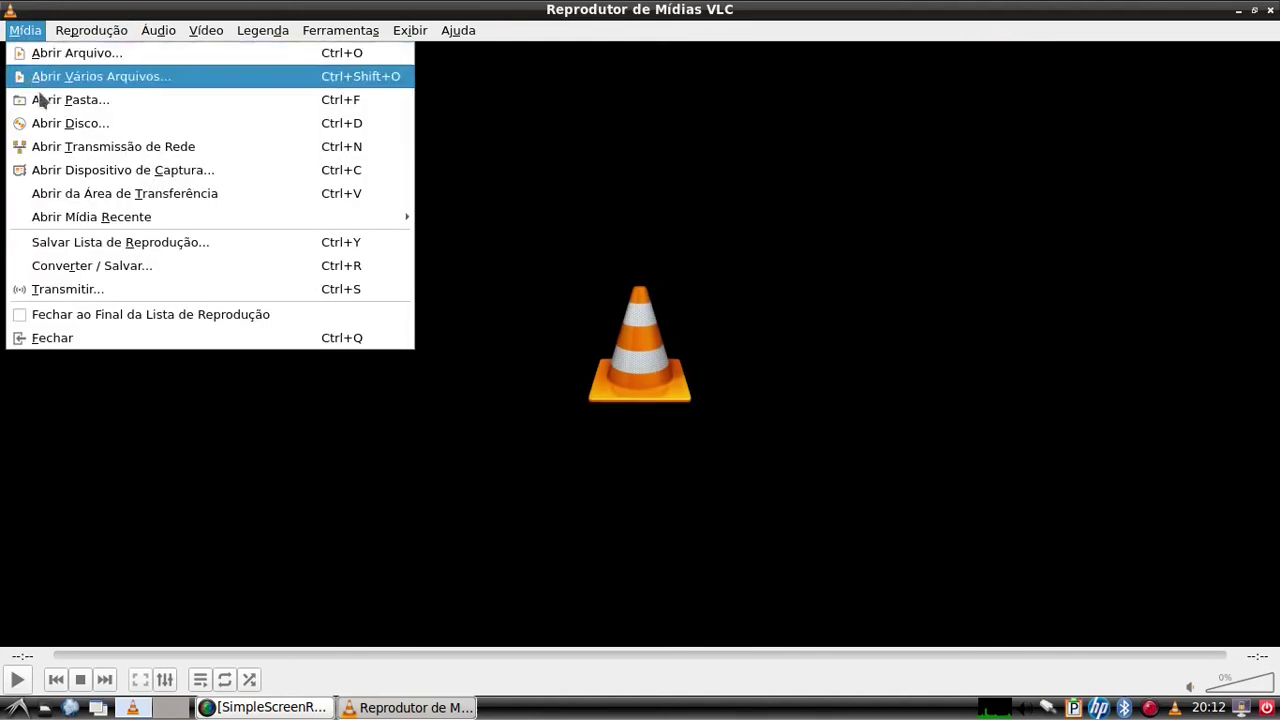
click(45, 125)
click(738, 506)
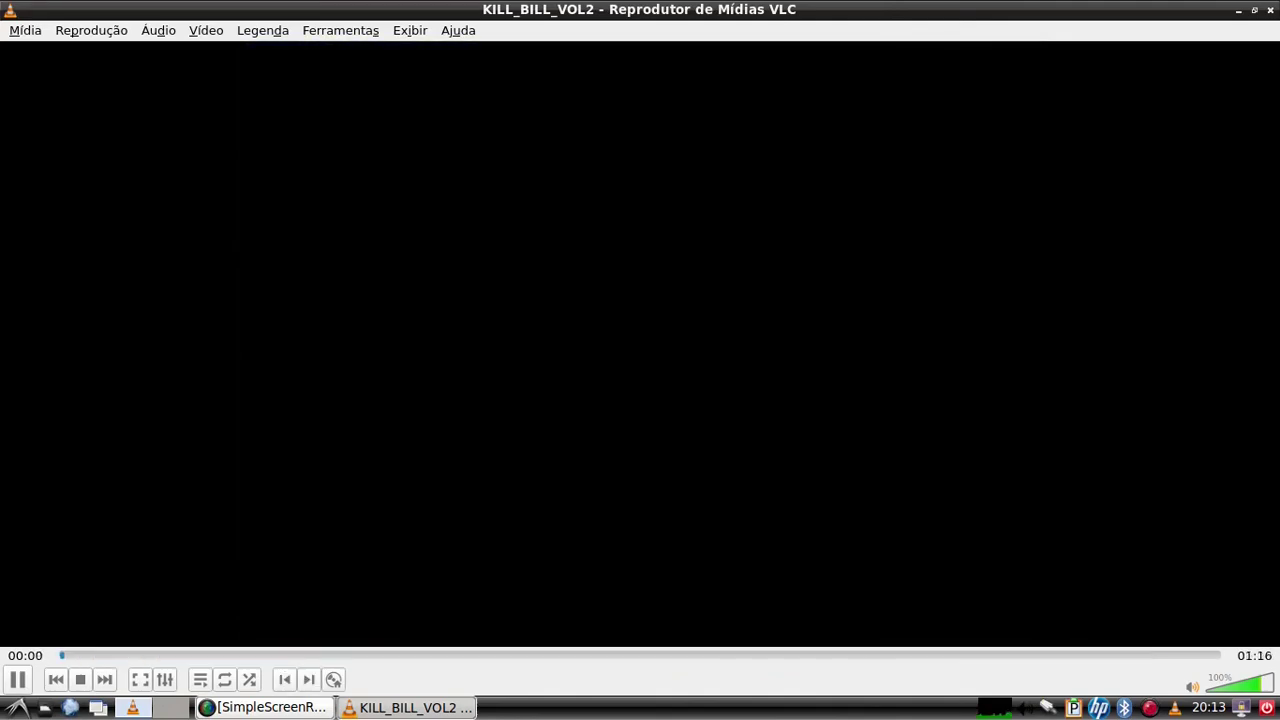
key(ctrl+q)
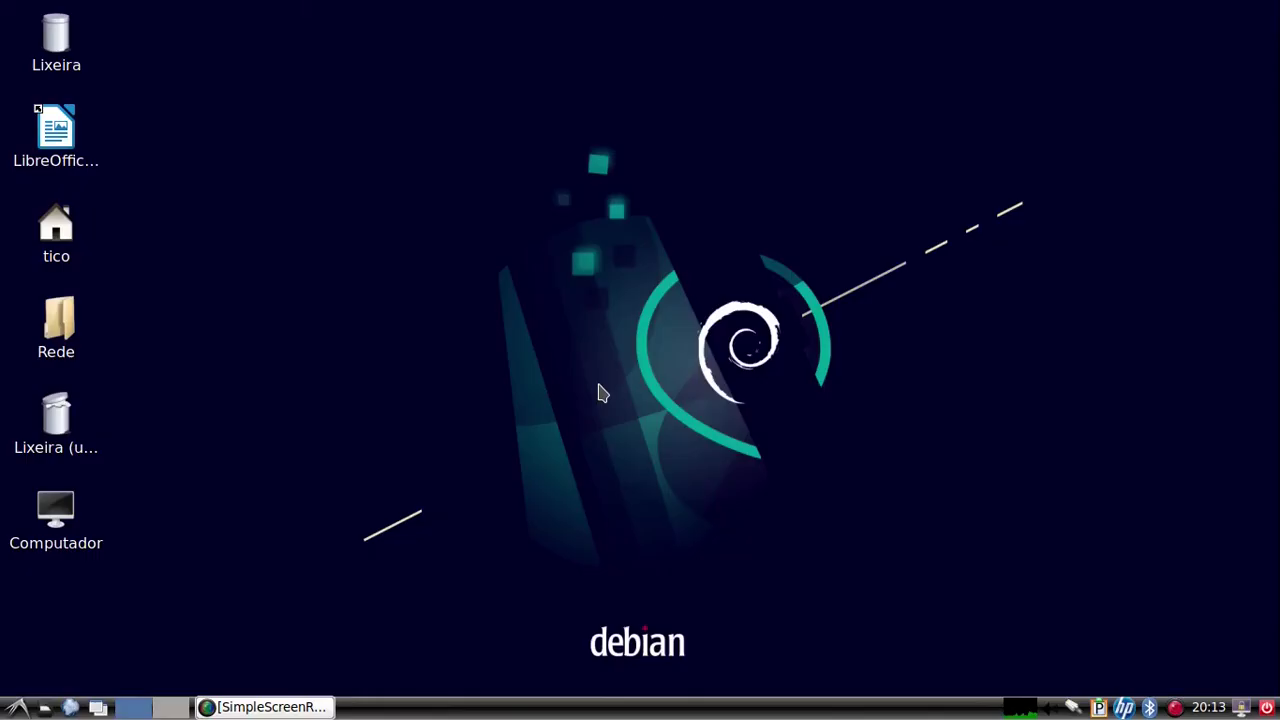